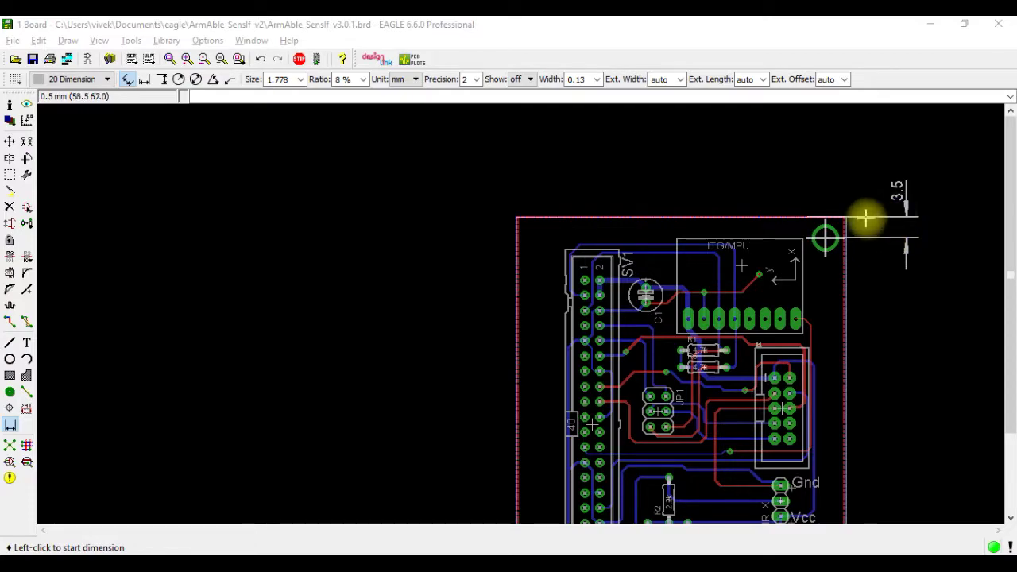
scroll(867, 215, "up", 5)
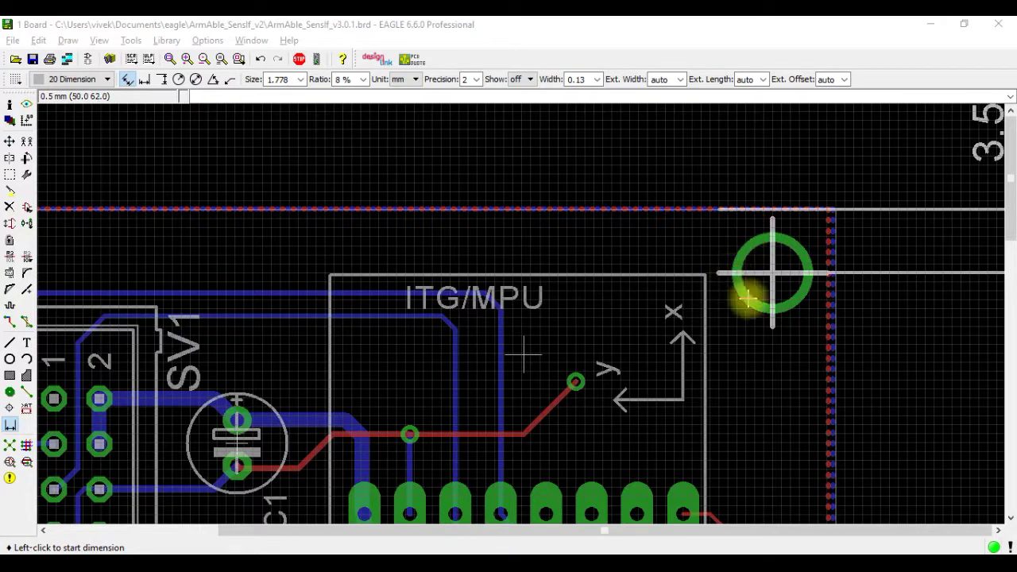
scroll(548, 234, "down", 2)
scroll(572, 230, "down", 1)
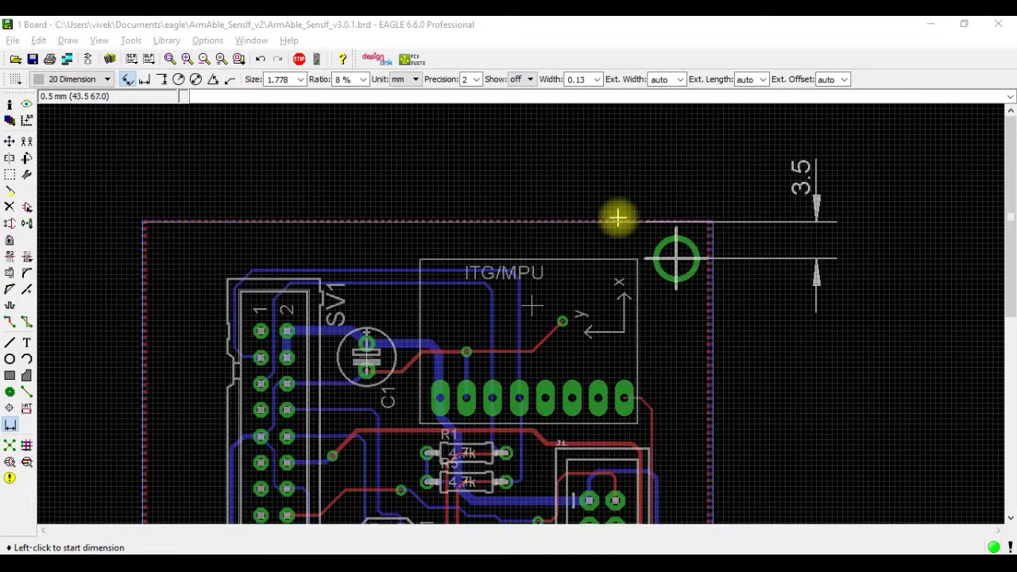
scroll(752, 241, "up", 2)
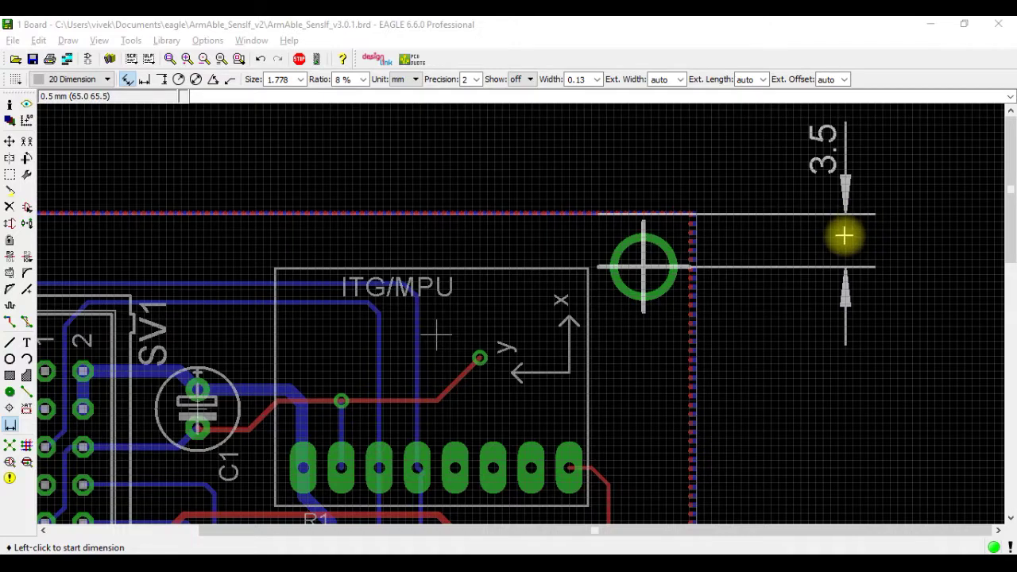
scroll(844, 236, "down", 2)
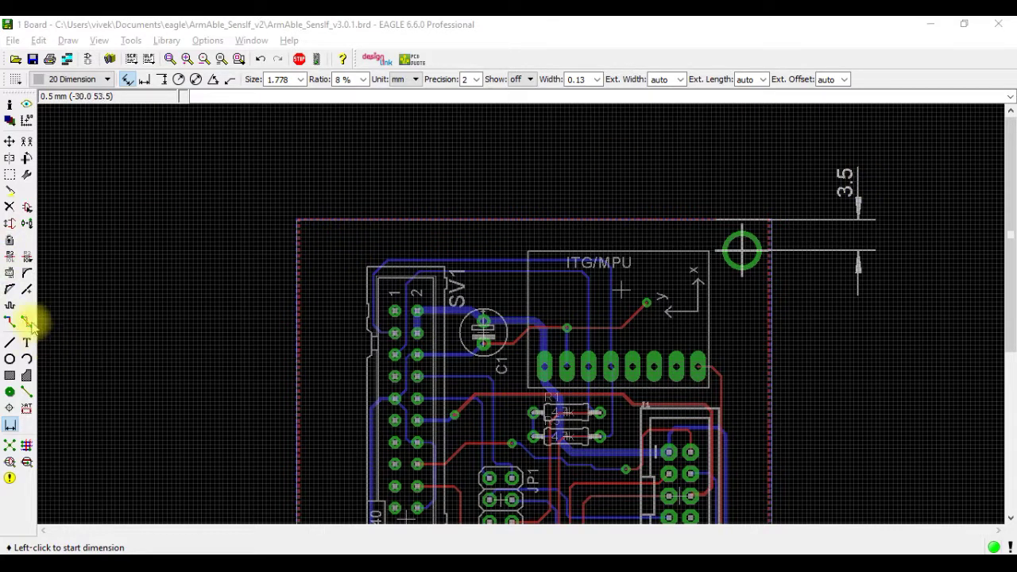
- Delete the dimension and both crosshair lines at the mounting hole in the board's upper-right corner
left_click(10, 206)
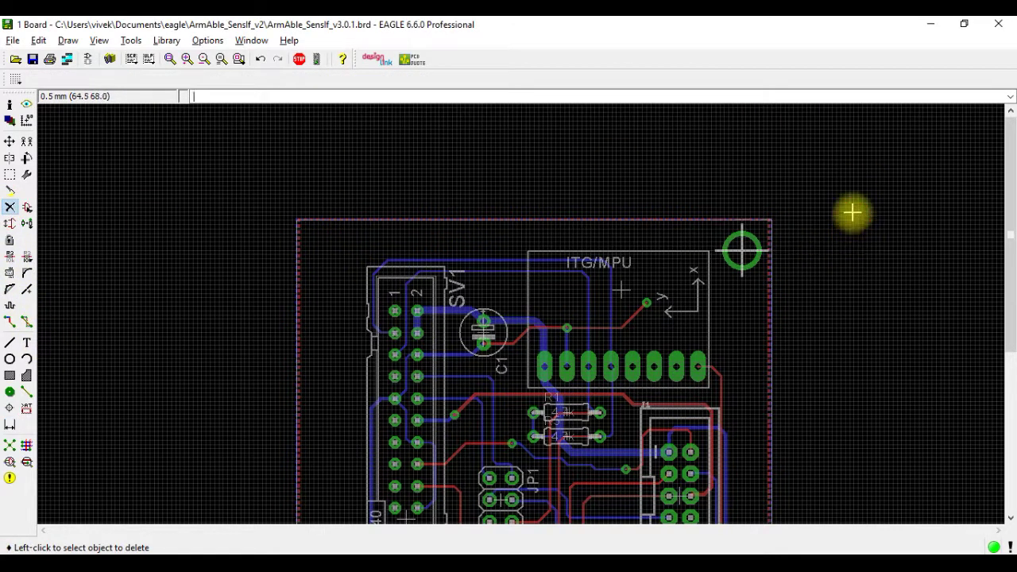
scroll(738, 249, "up", 3)
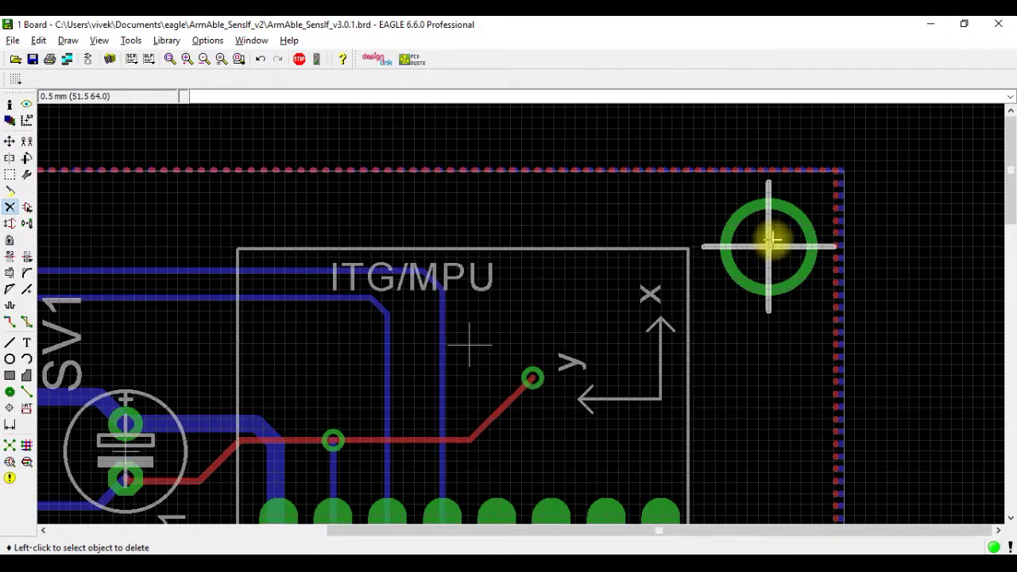
left_click(773, 239)
left_click(773, 239)
left_click(764, 251)
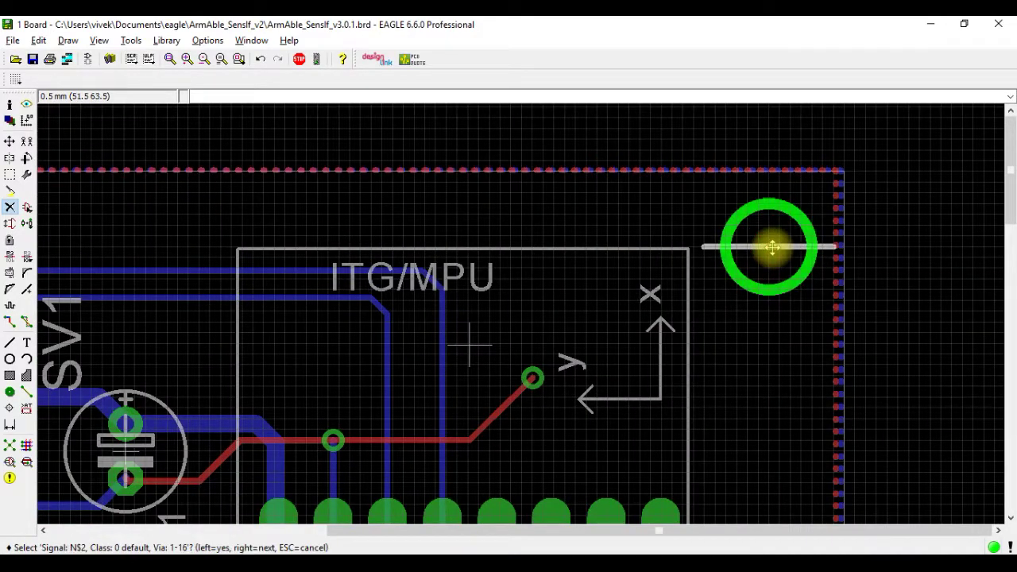
right_click(773, 248)
left_click(773, 248)
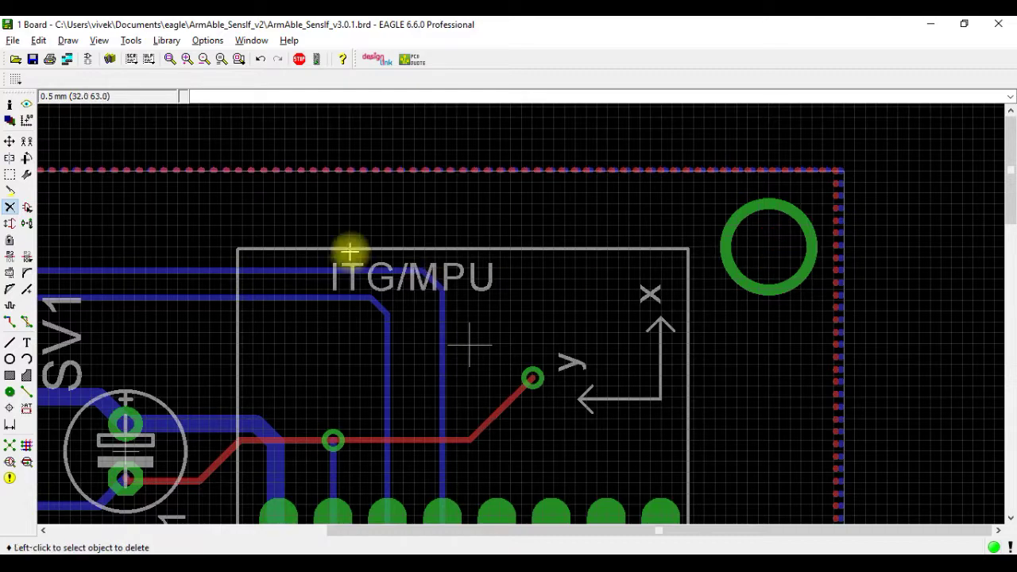
- Try a grid size of 1 mm around the mounting hole and set it back to 0.5 mm
scroll(799, 257, "up", 2)
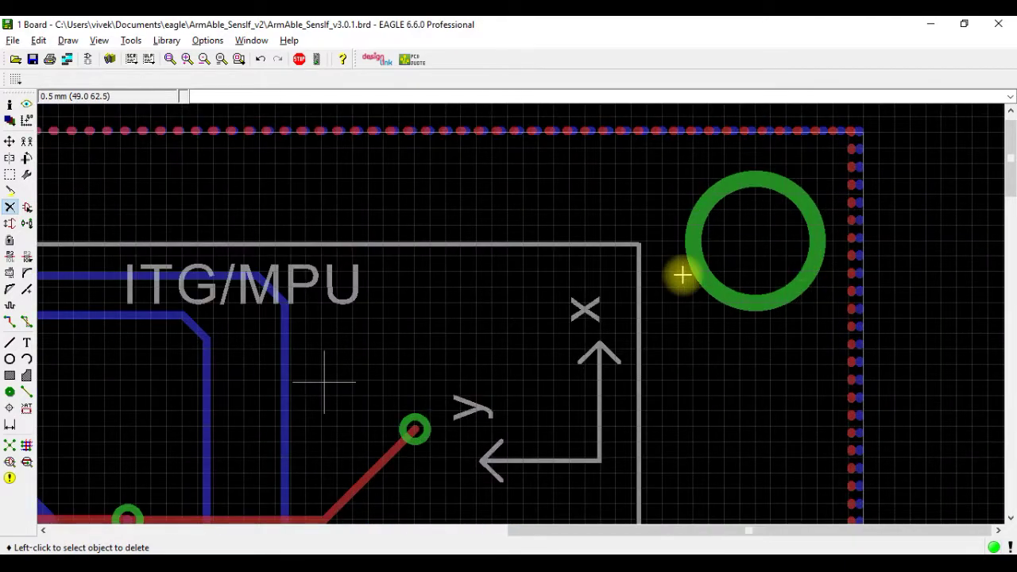
scroll(895, 238, "down", 4)
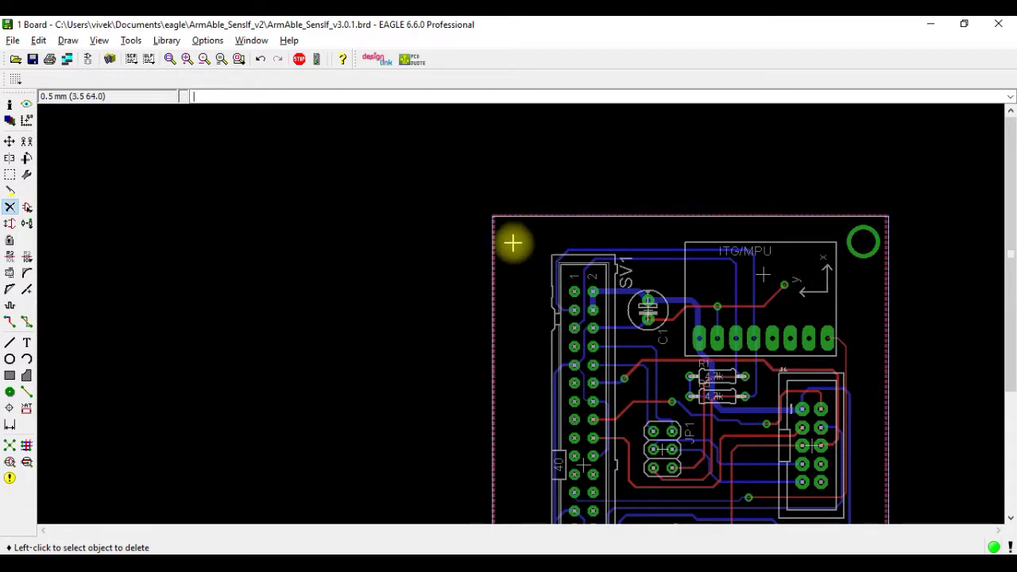
scroll(897, 225, "up", 5)
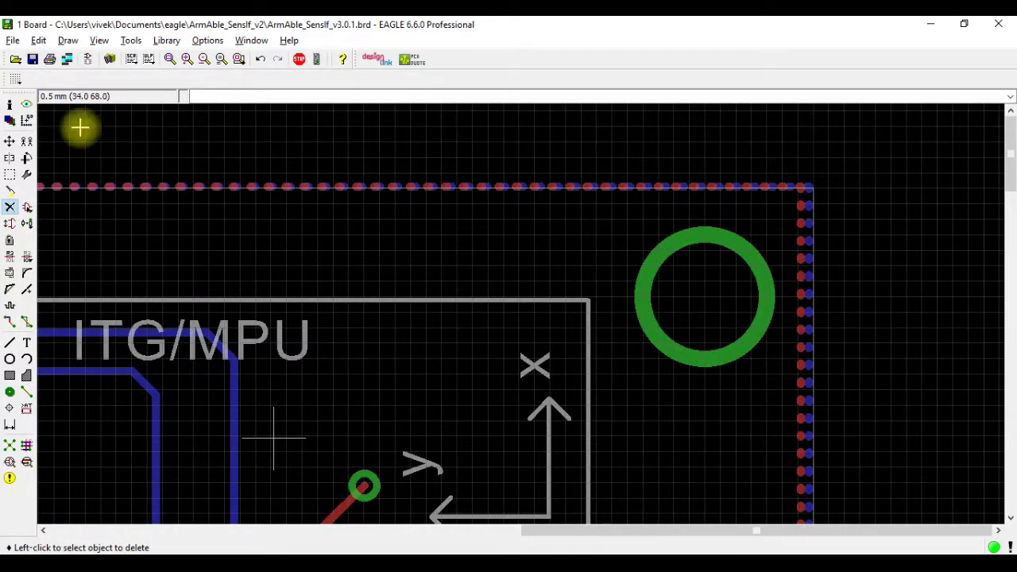
left_click(16, 79)
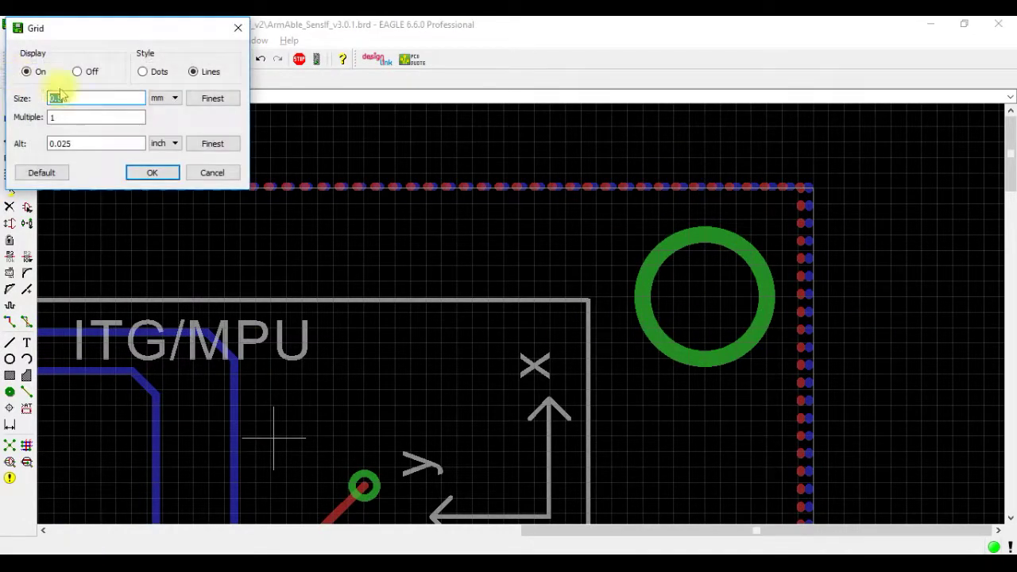
key("Return")
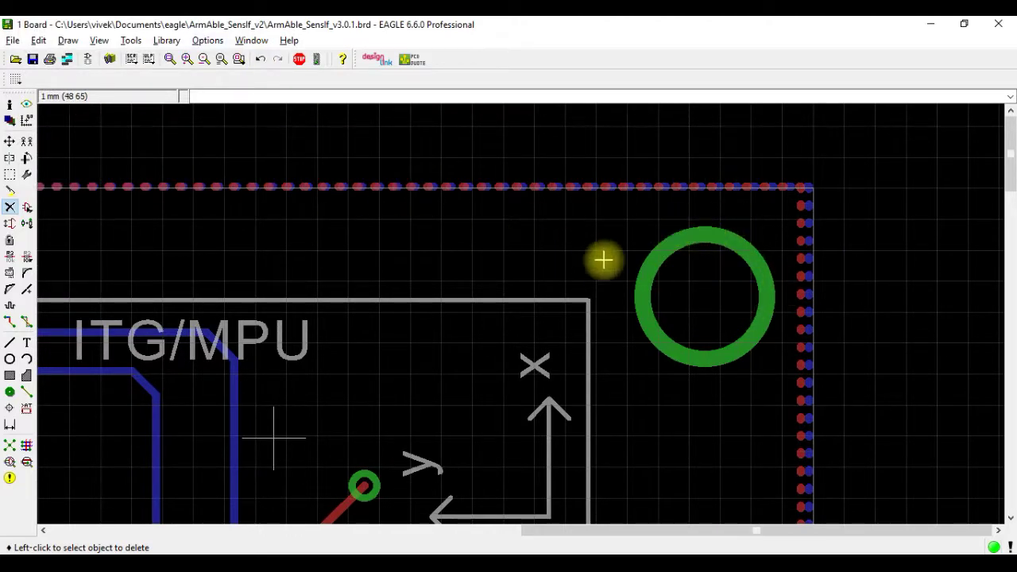
scroll(715, 269, "up", 2)
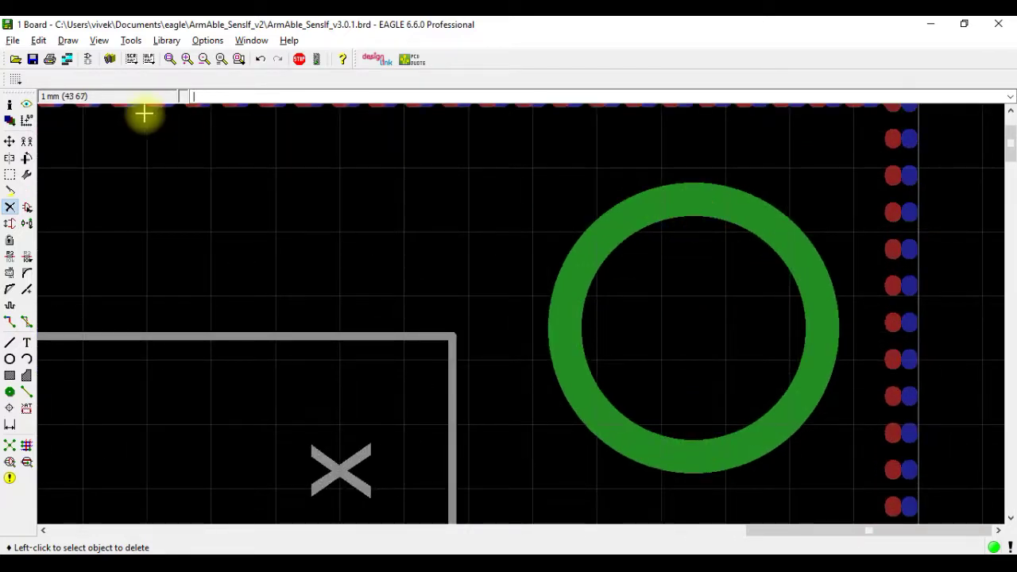
left_click(16, 78)
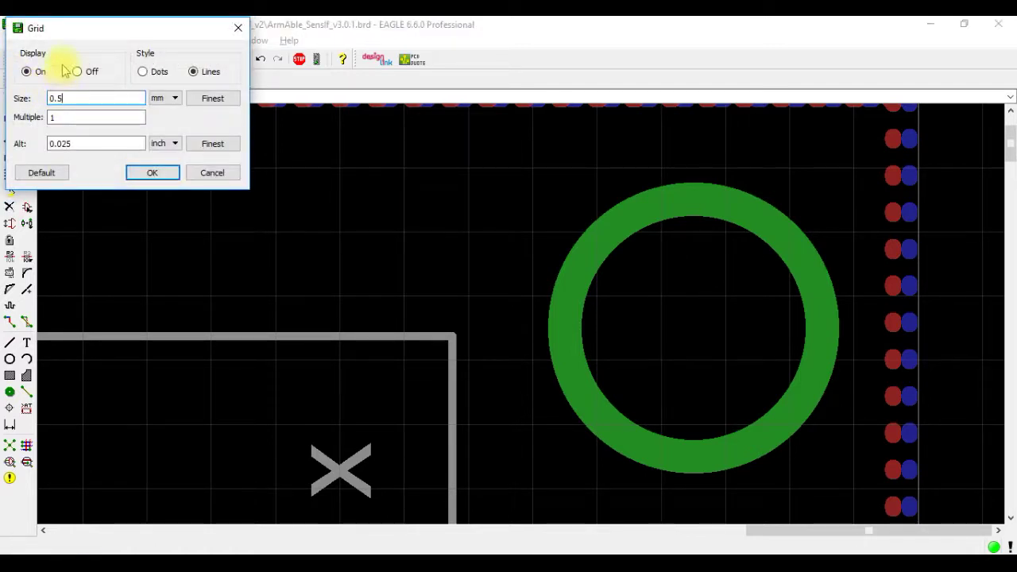
key("Return")
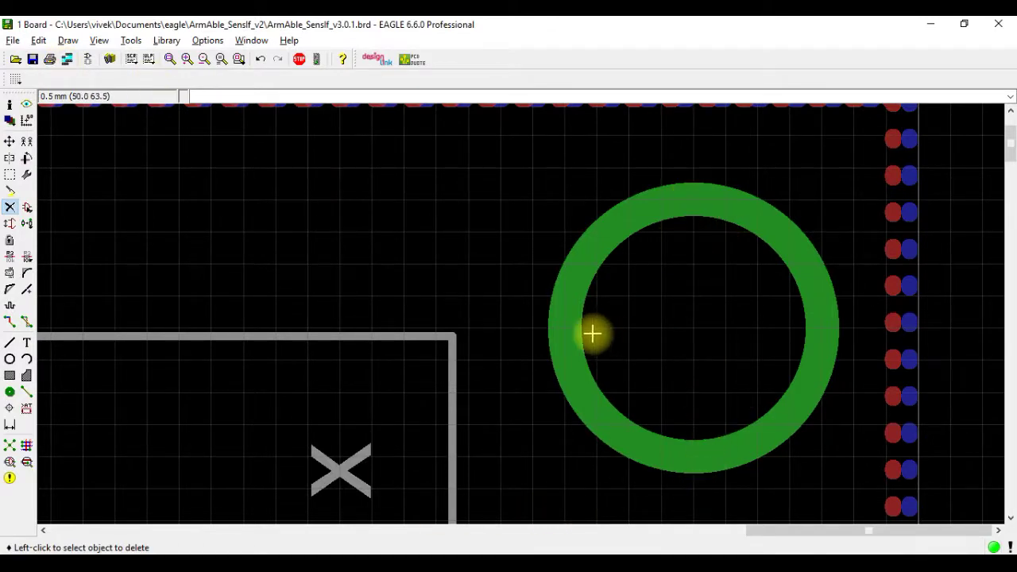
- Draw a vertical wire about 6.5 mm long on the 20 Dimension layer through the centre of the upper-right mounting hole
left_click(9, 344)
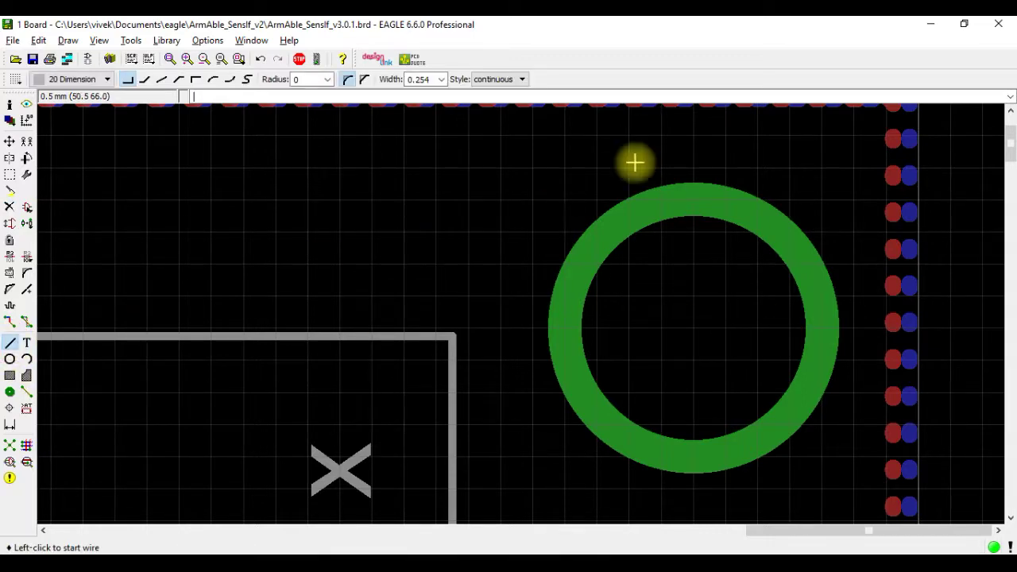
left_click(694, 136)
scroll(687, 239, "down", 3)
scroll(688, 318, "up", 3)
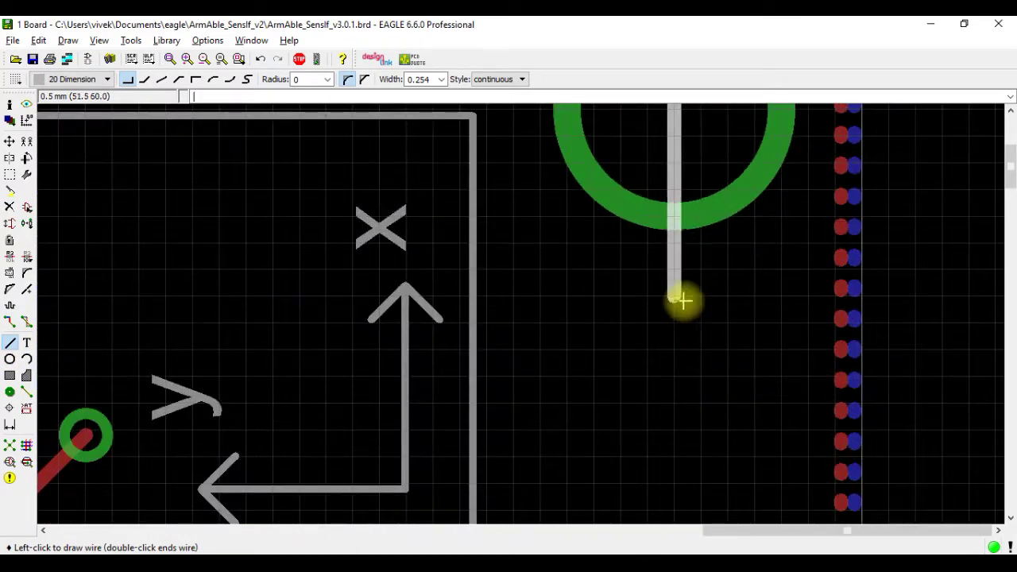
left_click(684, 301)
scroll(692, 330, "down", 3)
double_click(703, 393)
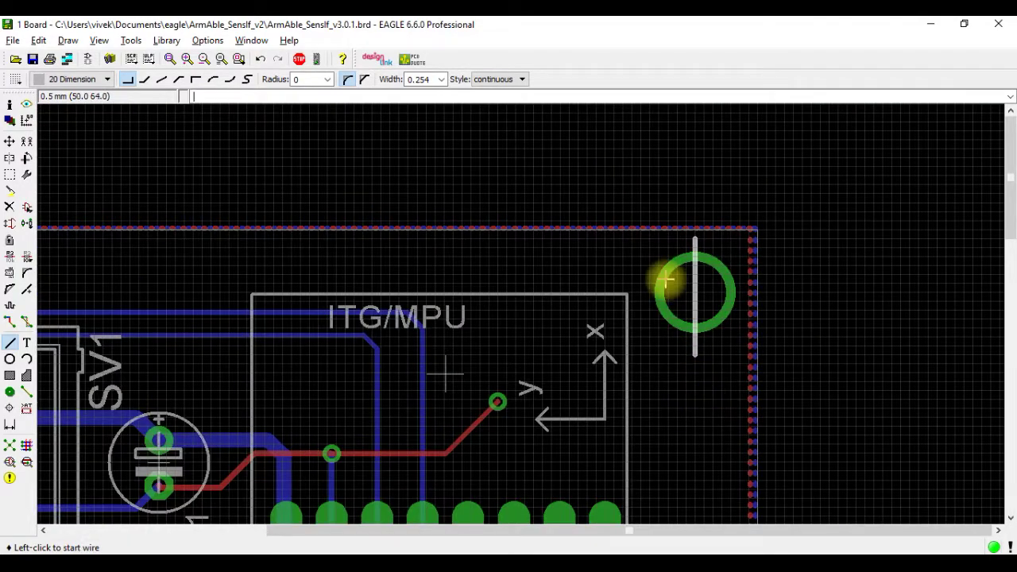
- Draw a horizontal wire about 5.5 mm long through the hole's centre to complete the crosshair
scroll(671, 279, "up", 3)
left_click(644, 292)
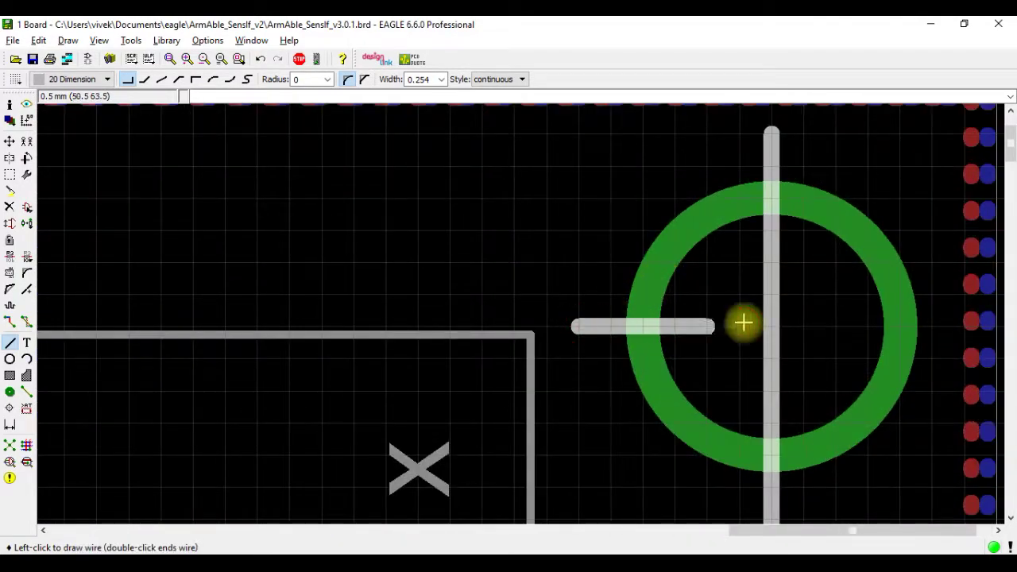
double_click(949, 320)
scroll(290, 220, "down", 3)
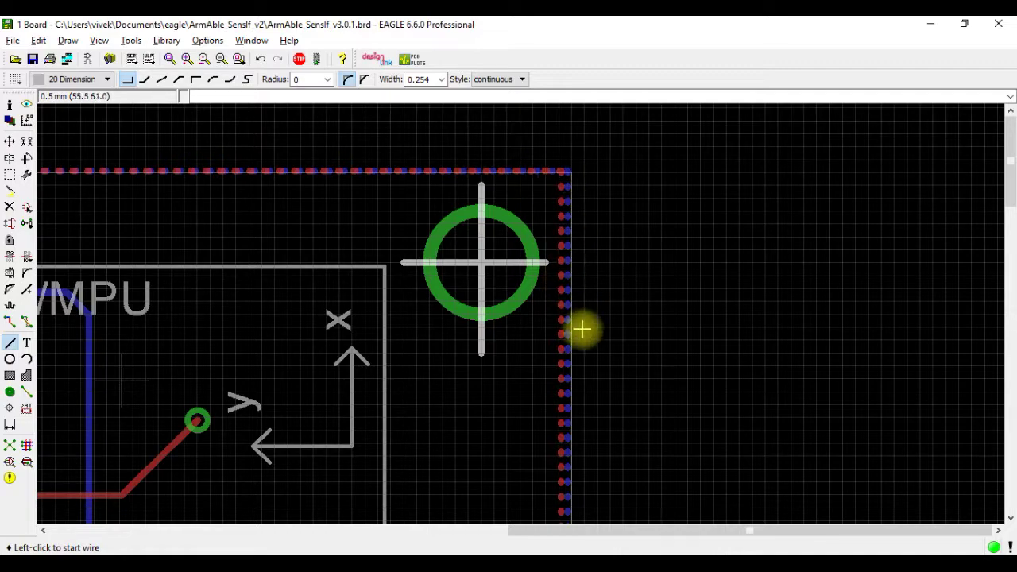
- Dimension the horizontal distance from the crosshair's vertical line to the board's right edge, placing it above the board
left_click(9, 425)
scroll(536, 230, "up", 1)
scroll(438, 218, "up", 5)
scroll(406, 204, "down", 4)
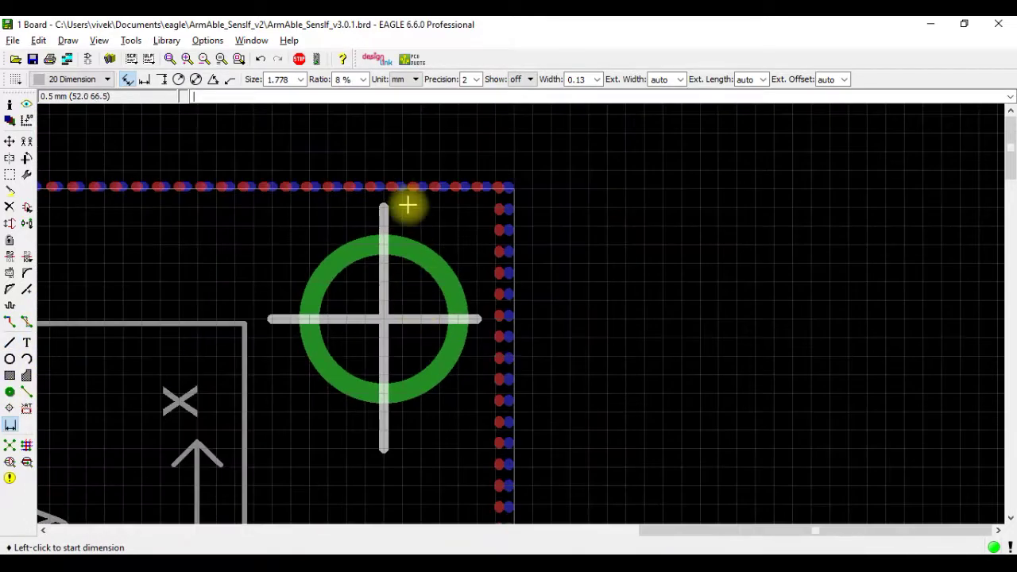
scroll(388, 217, "up", 6)
left_click(328, 231)
scroll(538, 229, "down", 3)
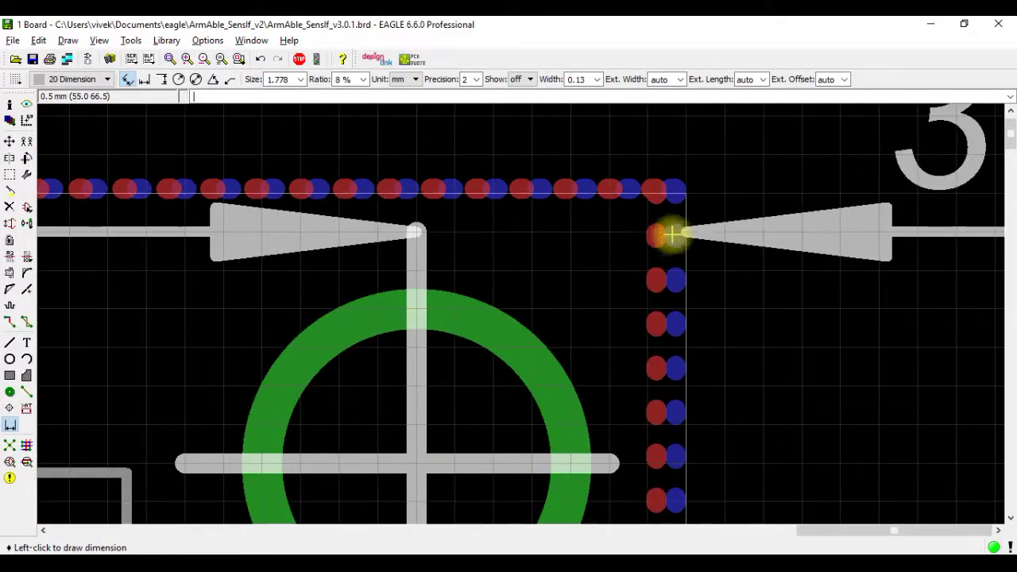
scroll(697, 232, "down", 3)
left_click(710, 231)
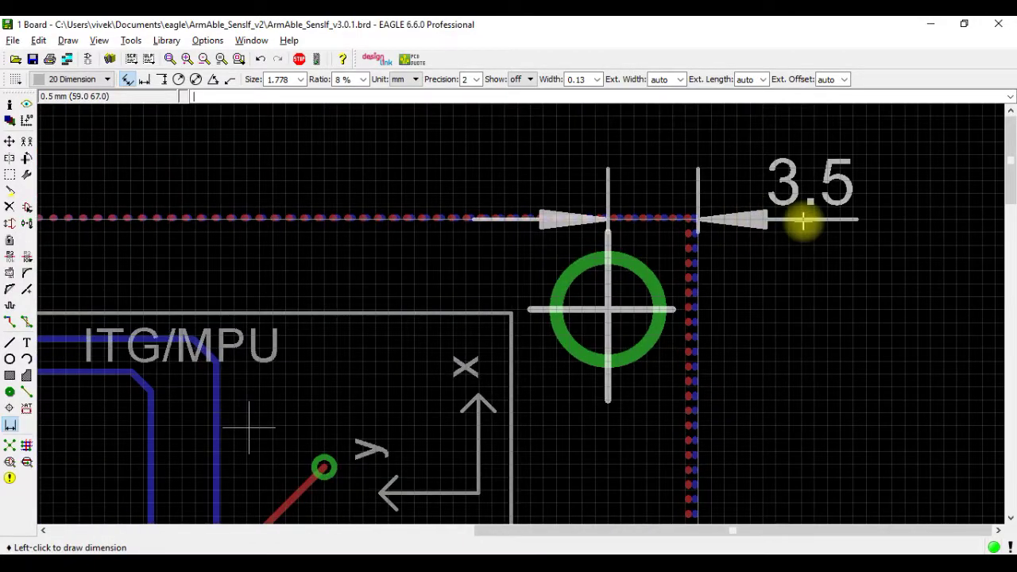
left_click(777, 151)
- Dimension the vertical distance from the crosshair's horizontal line to the board's top edge, placing it to the right of the board
scroll(568, 390, "up", 2)
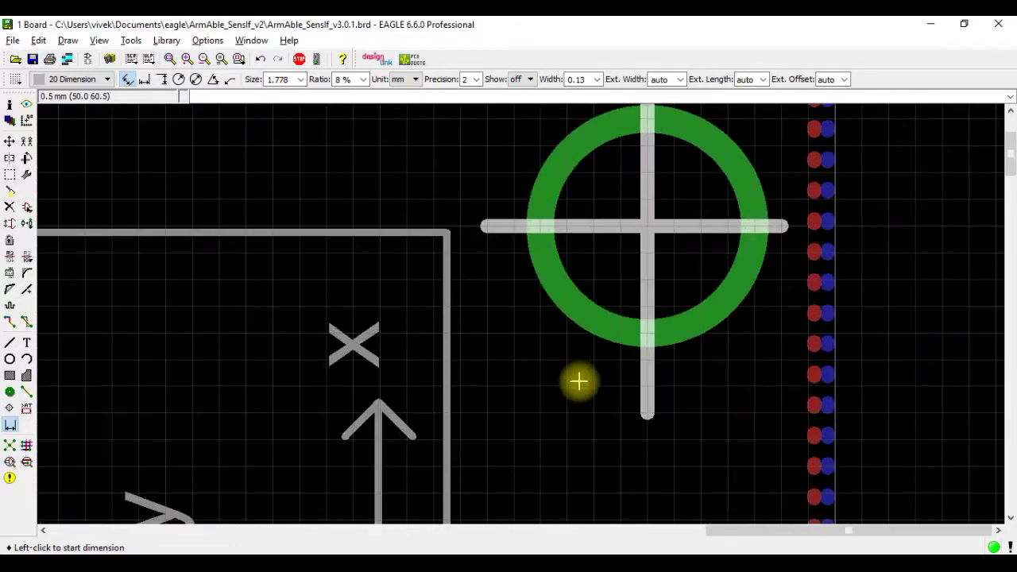
left_click(484, 220)
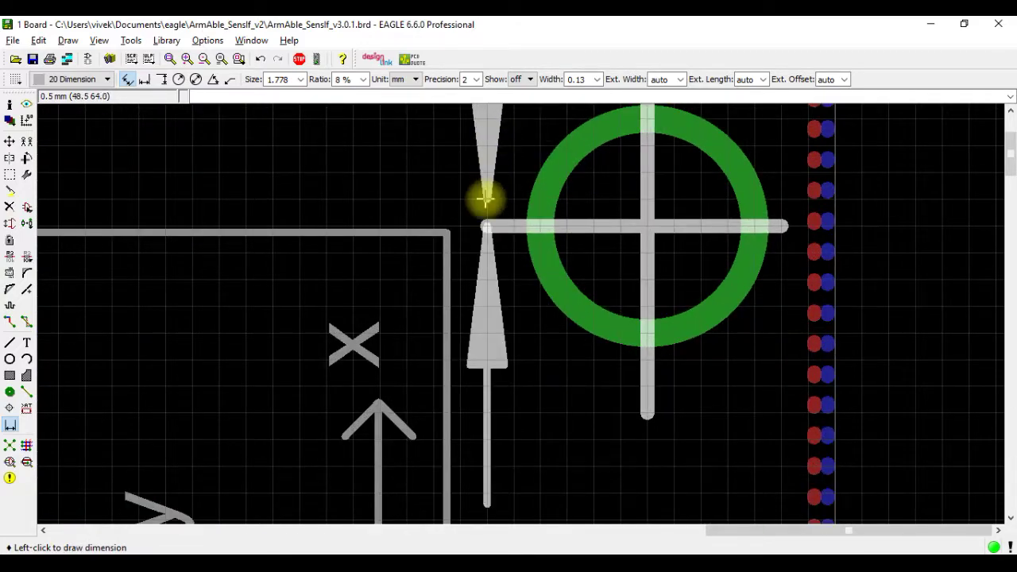
scroll(486, 195, "down", 3)
scroll(477, 194, "up", 2)
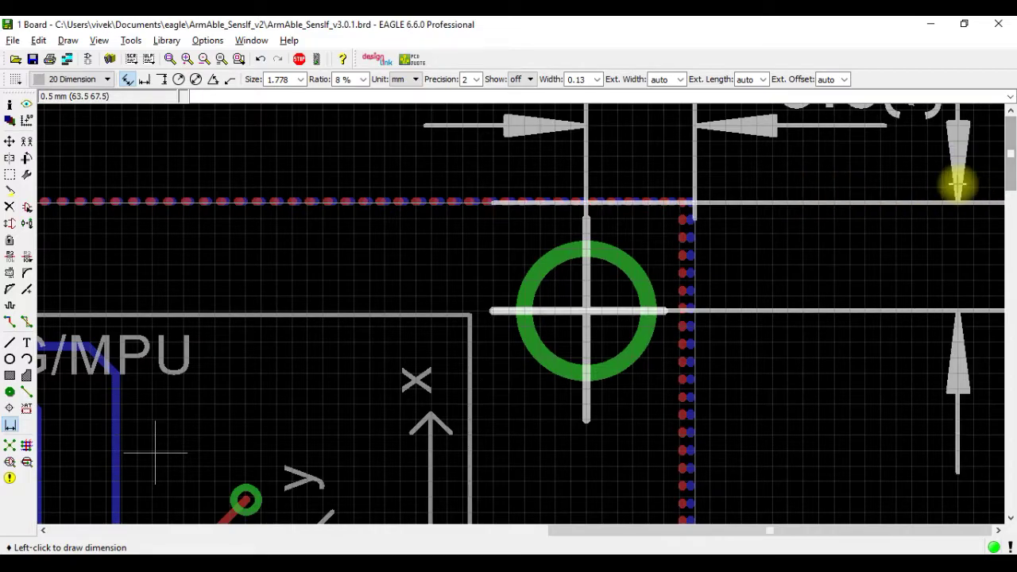
left_click(986, 180)
scroll(867, 182, "down", 3)
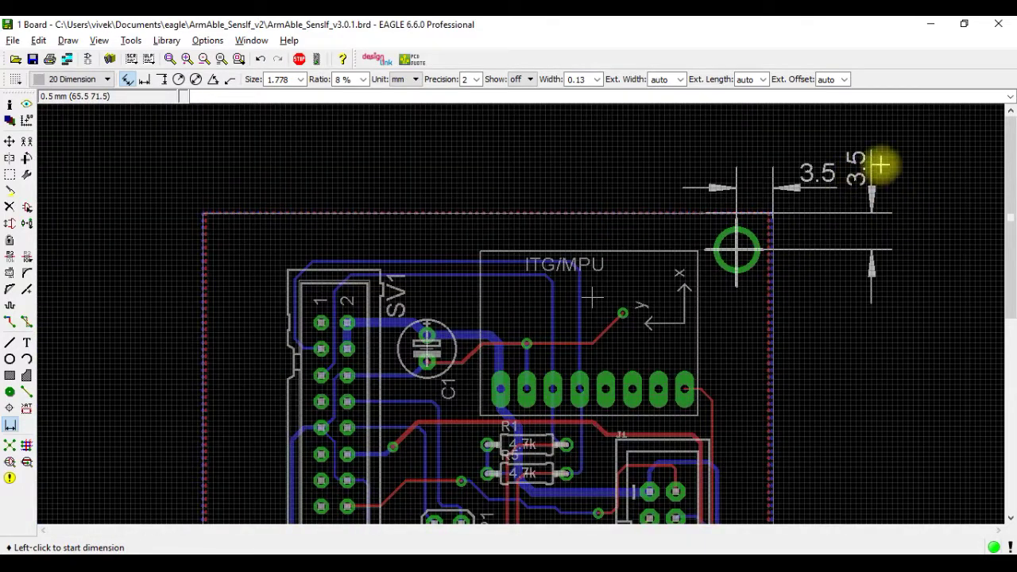
- Examine the hole's offset dimensions at the board's upper-right corner and the grid alignment of the upper-left corner
scroll(877, 167, "up", 4)
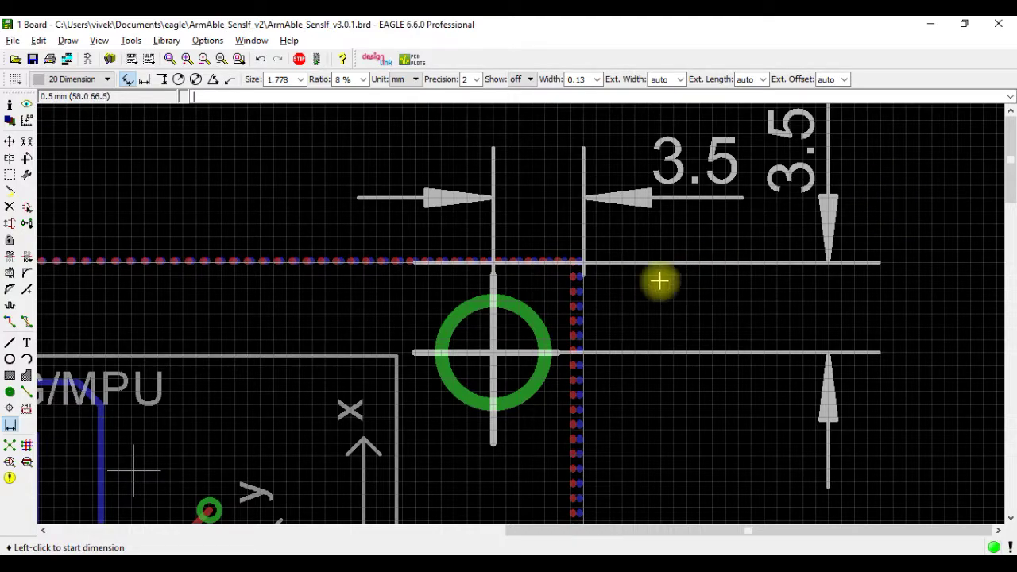
scroll(604, 333, "up", 3)
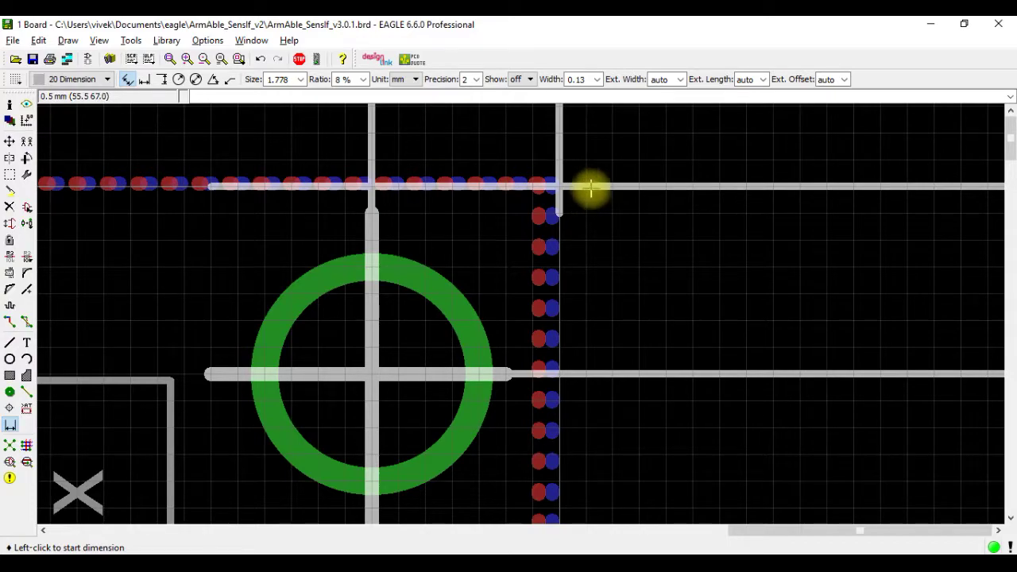
scroll(589, 297, "down", 3)
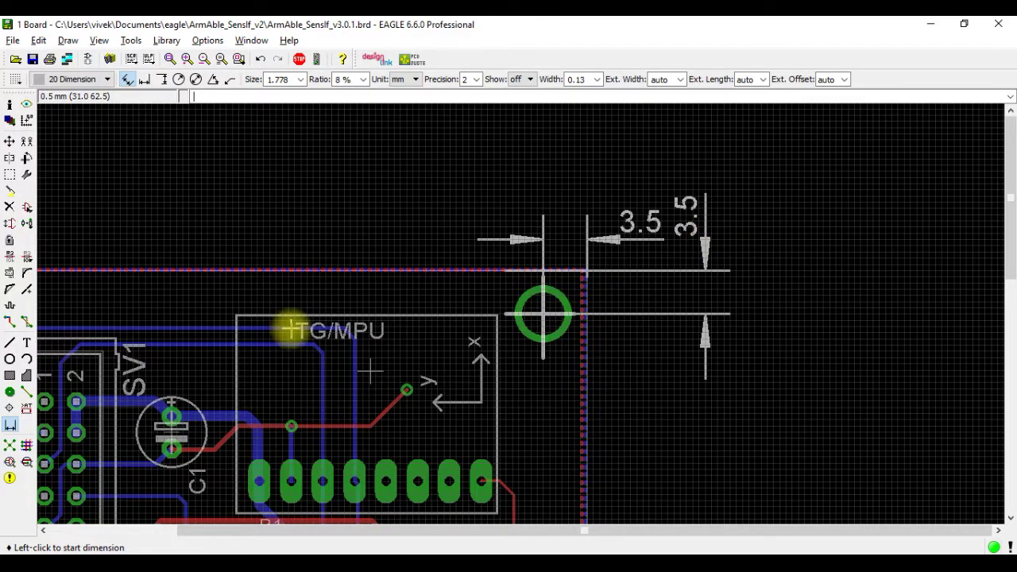
scroll(897, 347, "down", 1)
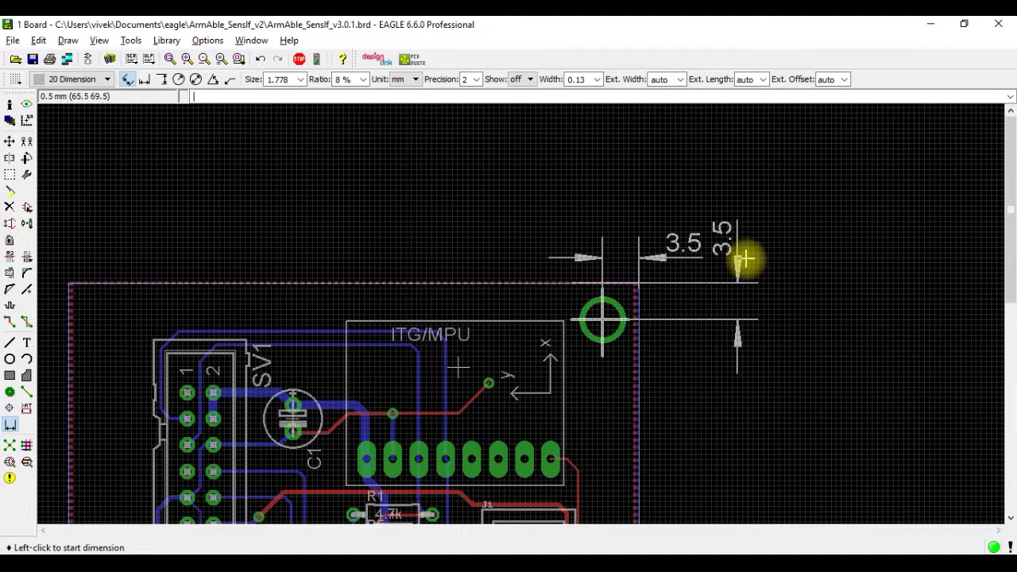
scroll(879, 336, "down", 3)
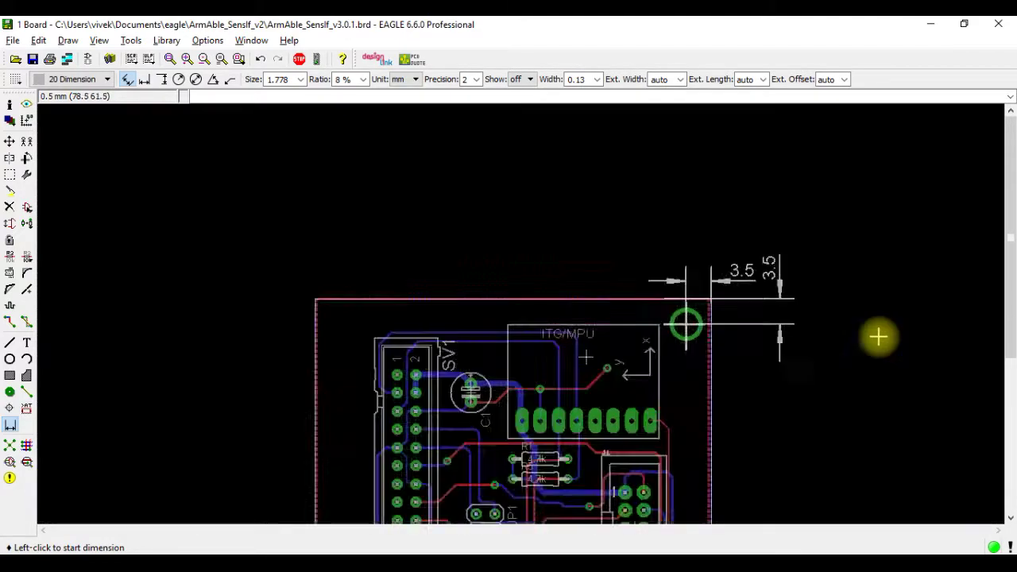
scroll(499, 310, "up", 6)
scroll(471, 318, "up", 2)
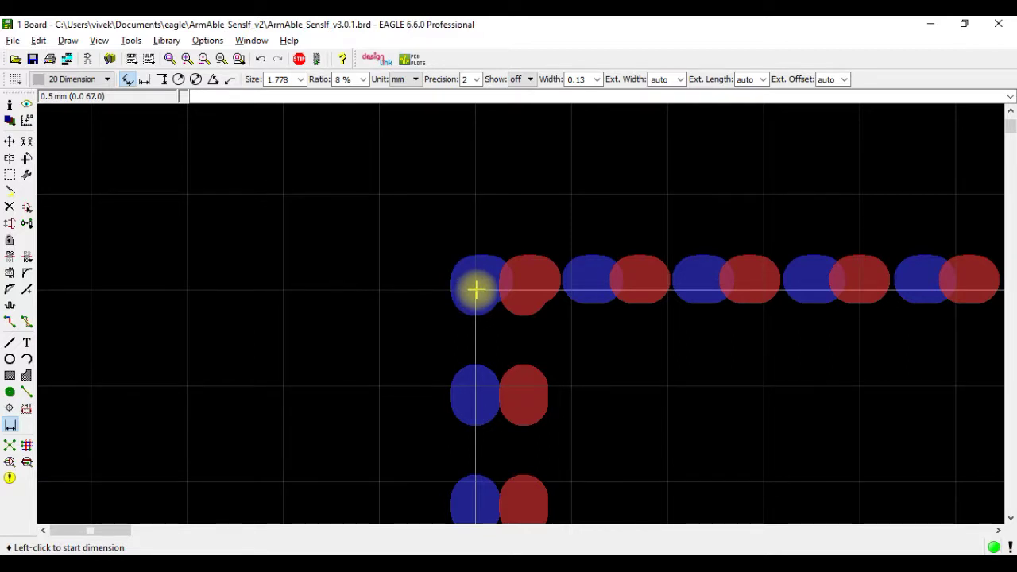
scroll(461, 255, "down", 4)
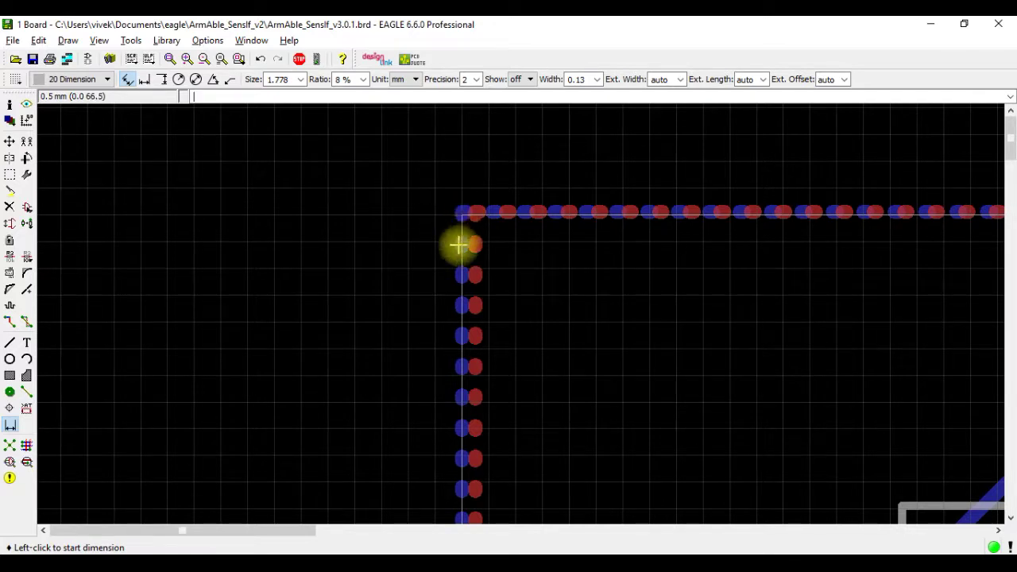
left_click(11, 343)
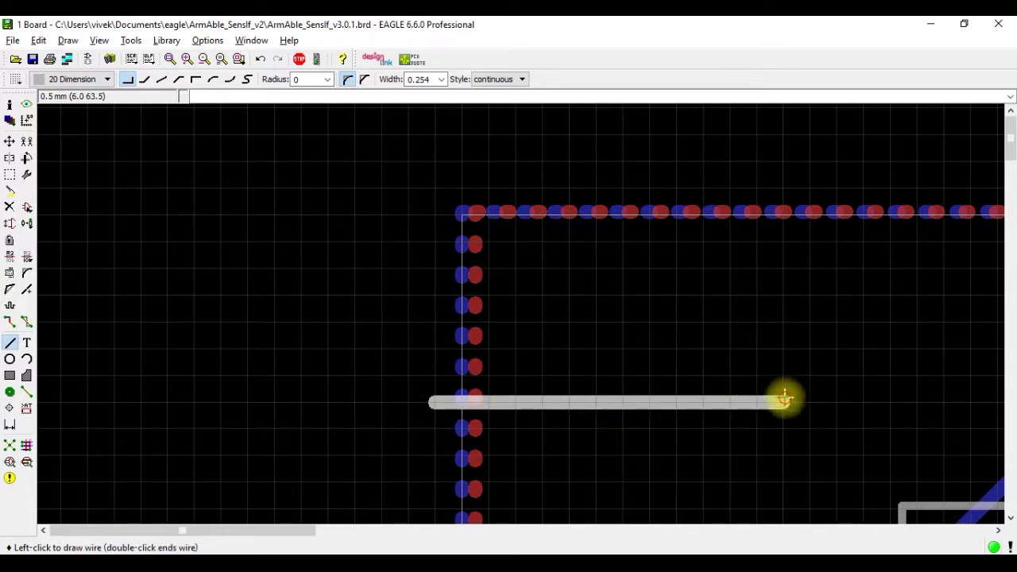
double_click(782, 402)
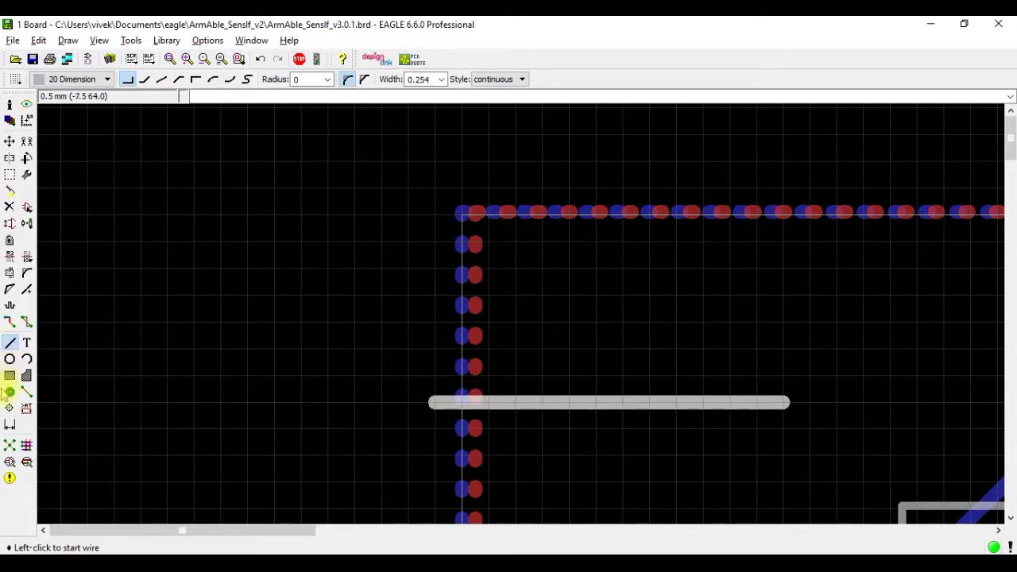
left_click(9, 207)
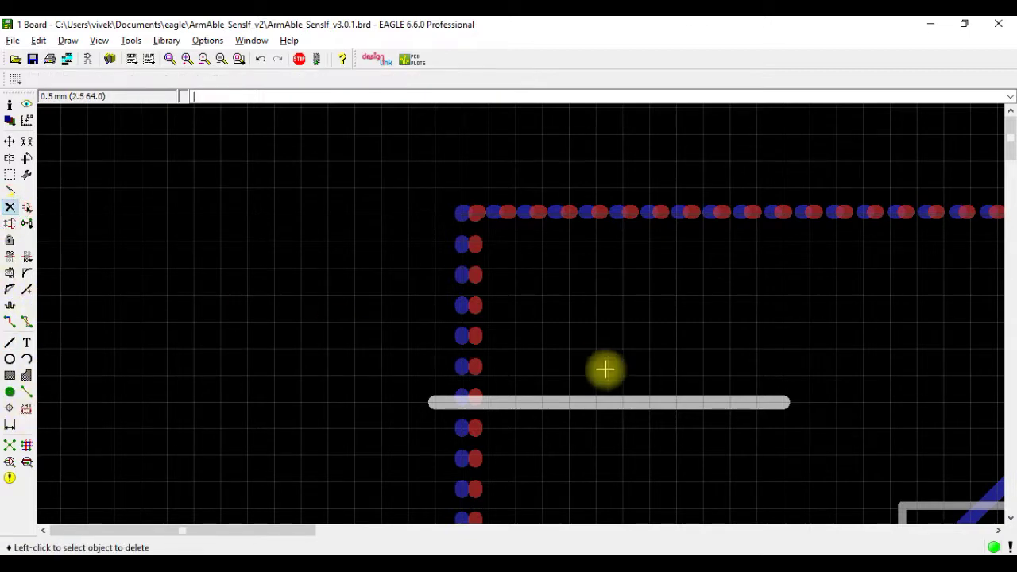
left_click(654, 405)
- Dimension 3.5 mm down the board's left edge from its upper-left corner, placing the dimension outside the board to the left
left_click(10, 424)
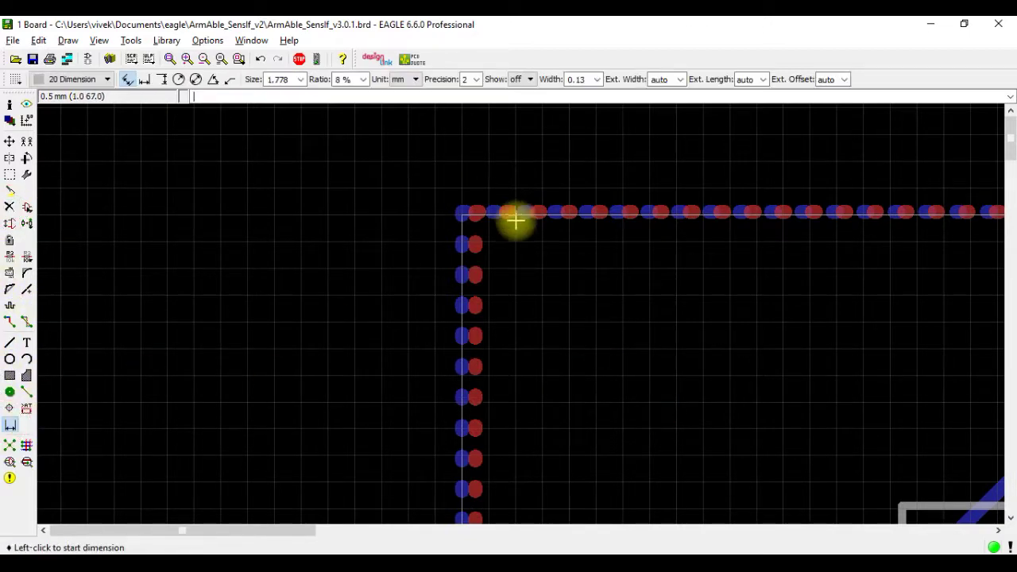
left_click(462, 213)
scroll(482, 340, "down", 3)
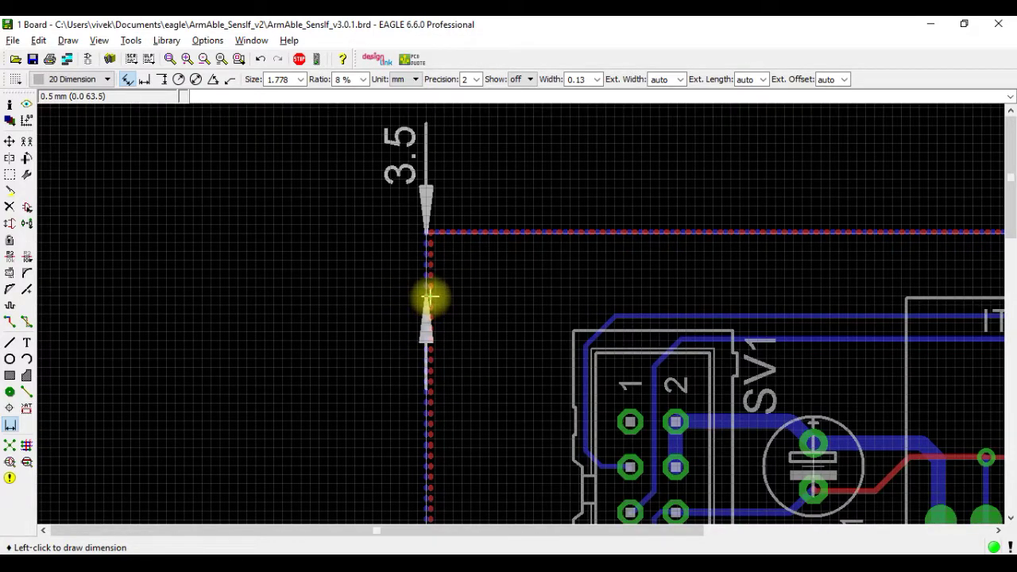
left_click(427, 295)
left_click(345, 297)
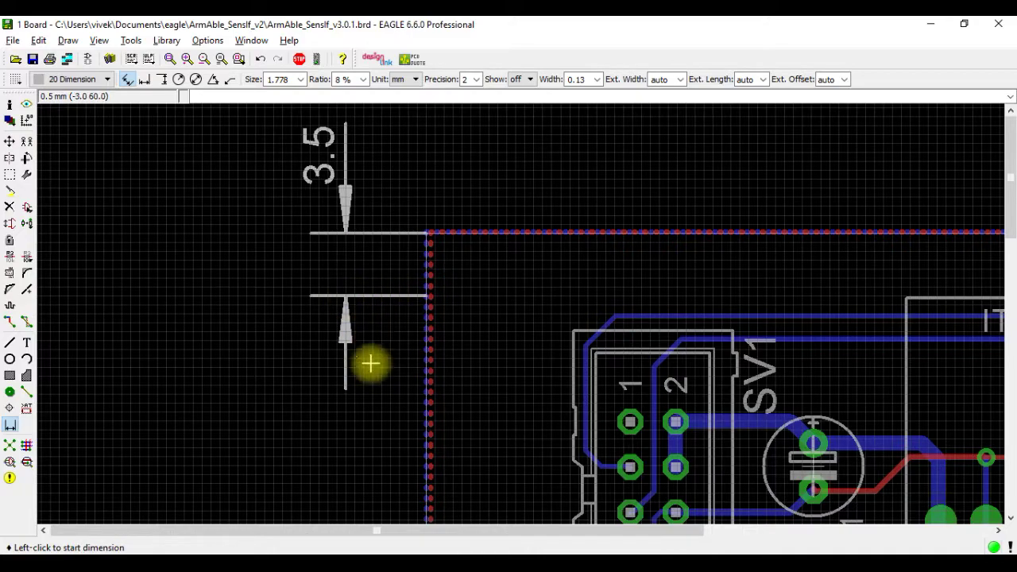
- Dimension 3.5 mm along the board's top edge from its upper-left corner, placing the dimension above the board
scroll(488, 257, "up", 2)
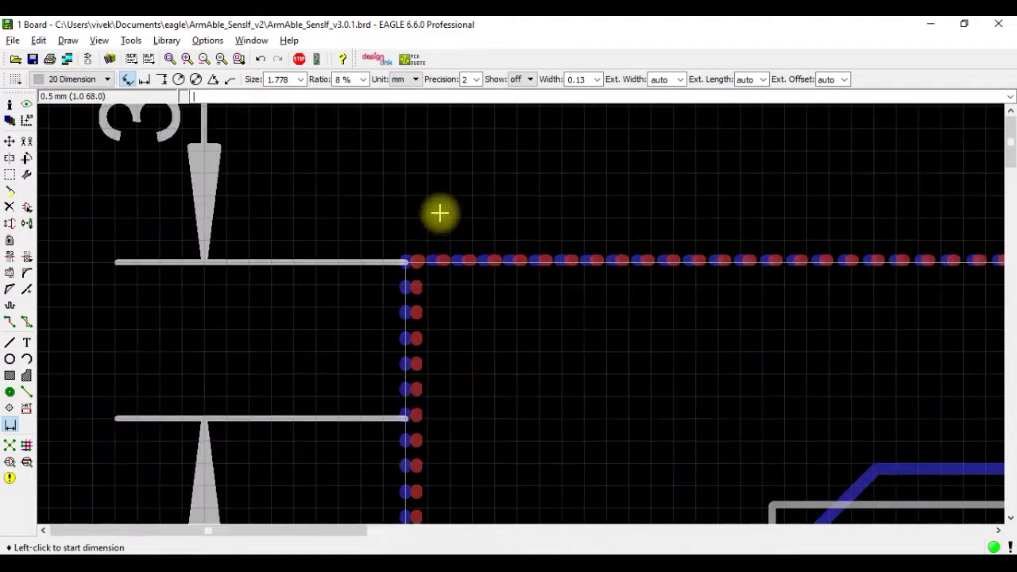
left_click(418, 279)
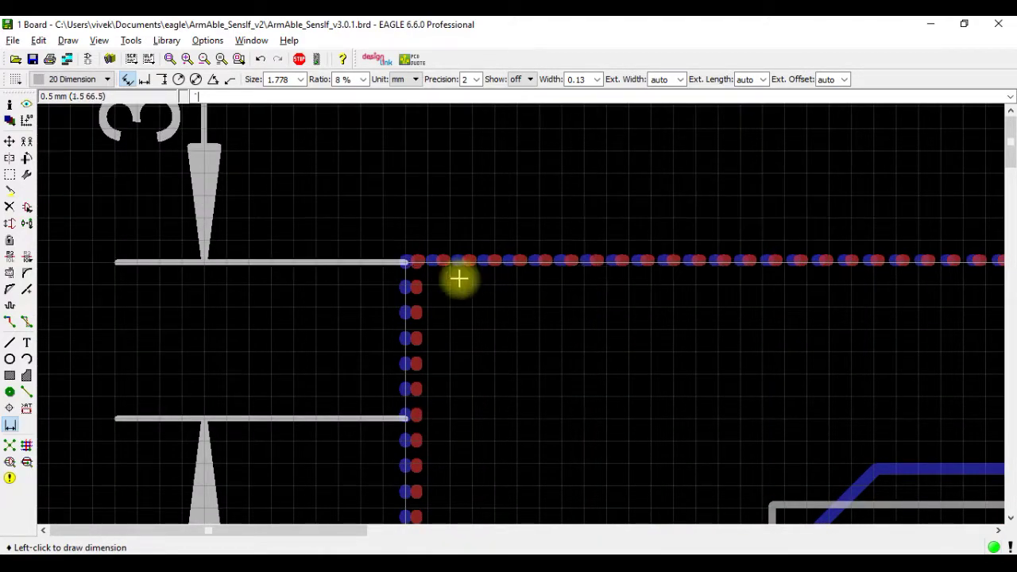
left_click(397, 286)
left_click(416, 287)
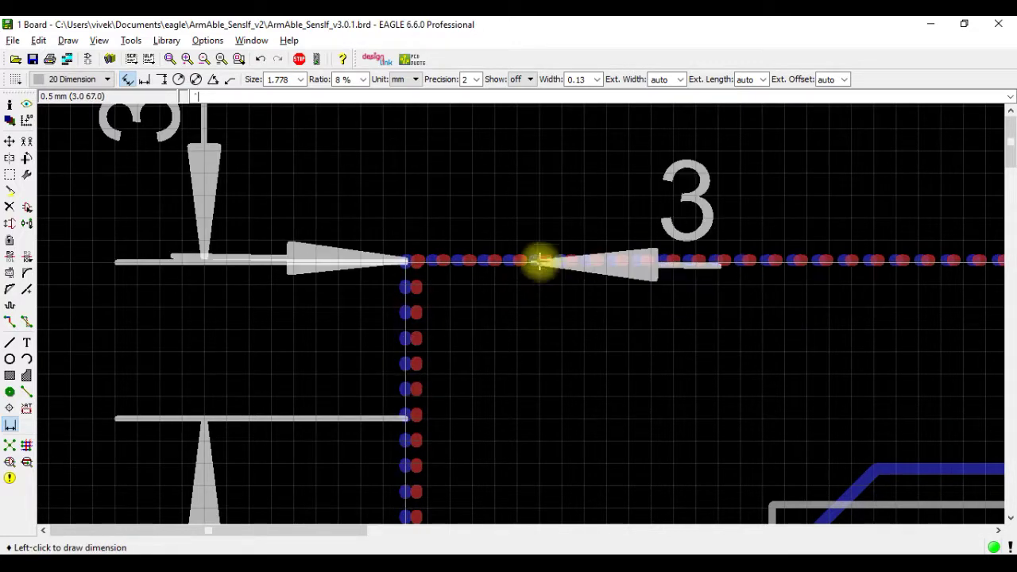
left_click(551, 260)
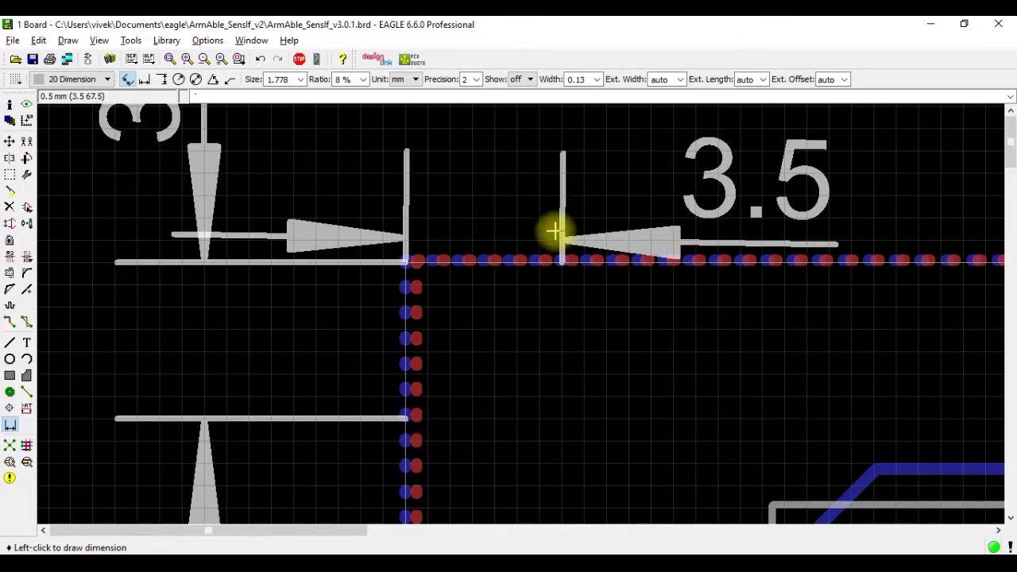
left_click(551, 181)
- Draw a horizontal and a vertical wire, each about 5.5 mm long, crossing 3.5 mm from the board's left and top edges
scroll(414, 206, "down", 4)
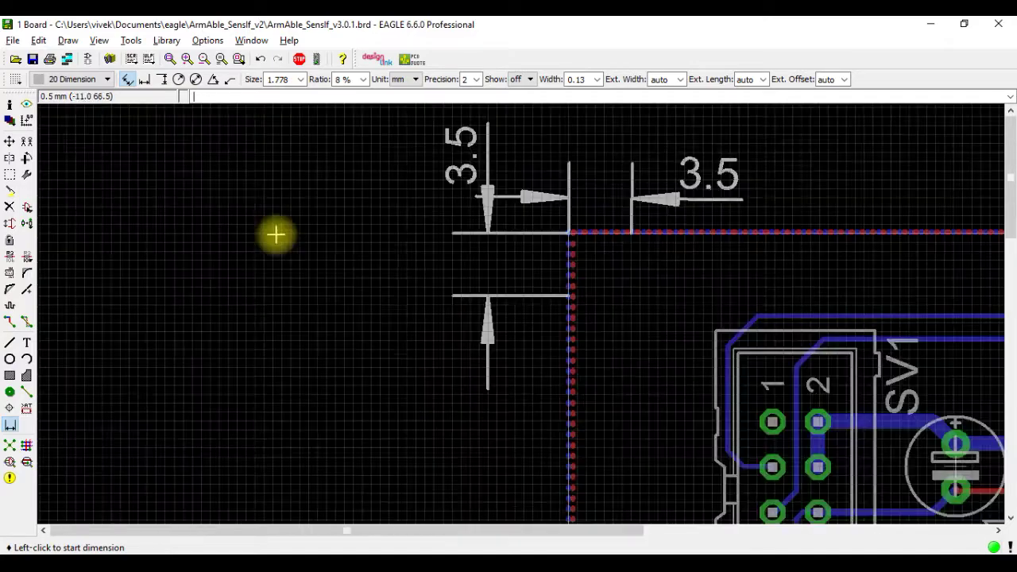
left_click(15, 347)
scroll(620, 295, "up", 5)
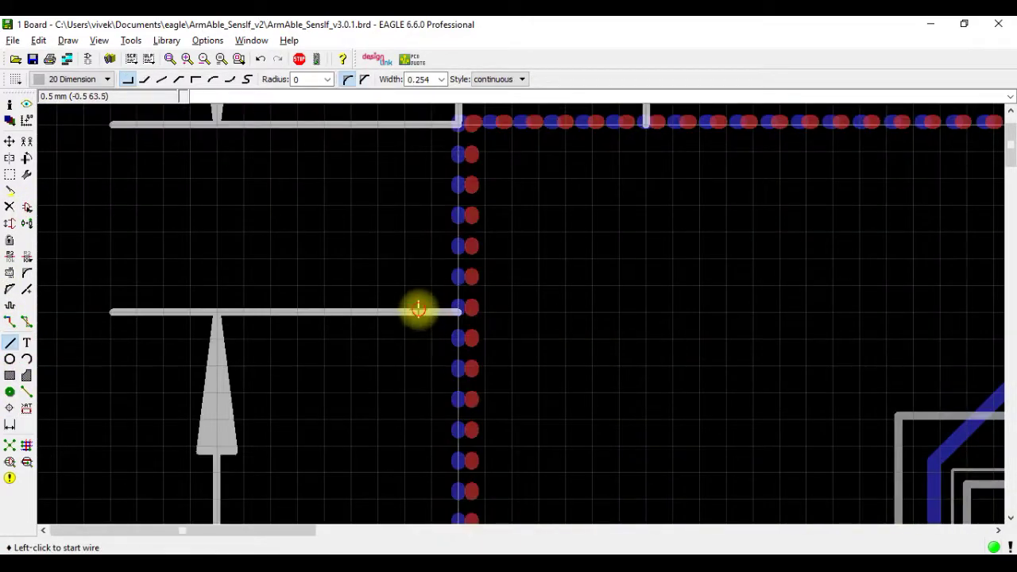
left_click(428, 312)
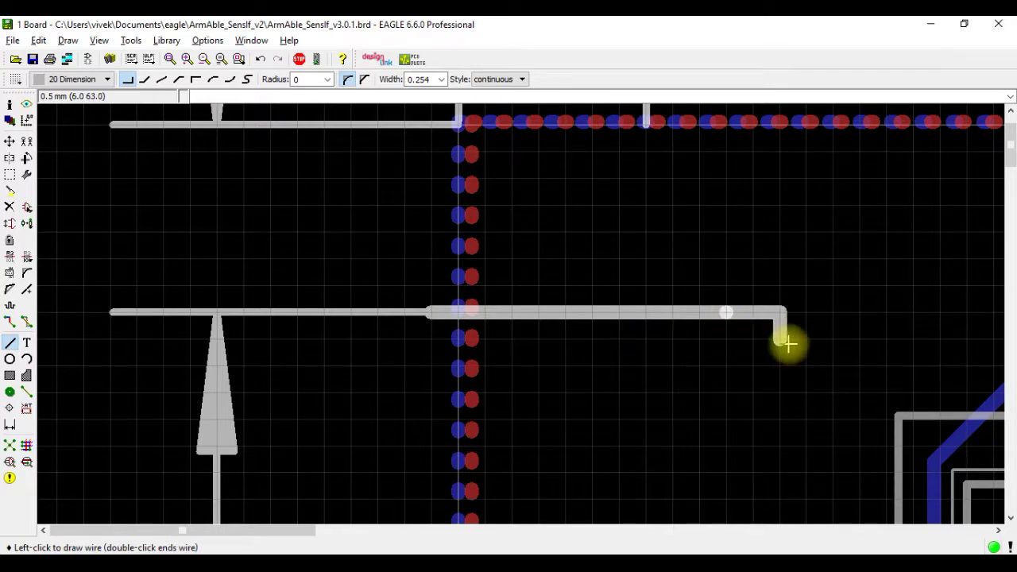
double_click(731, 312)
left_click(646, 124)
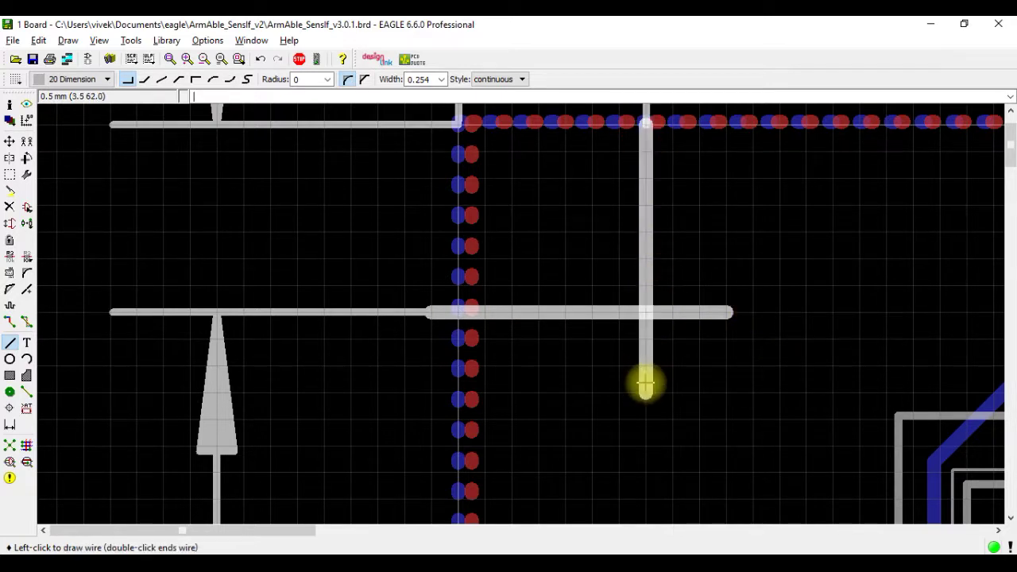
left_click(646, 419)
key("Escape")
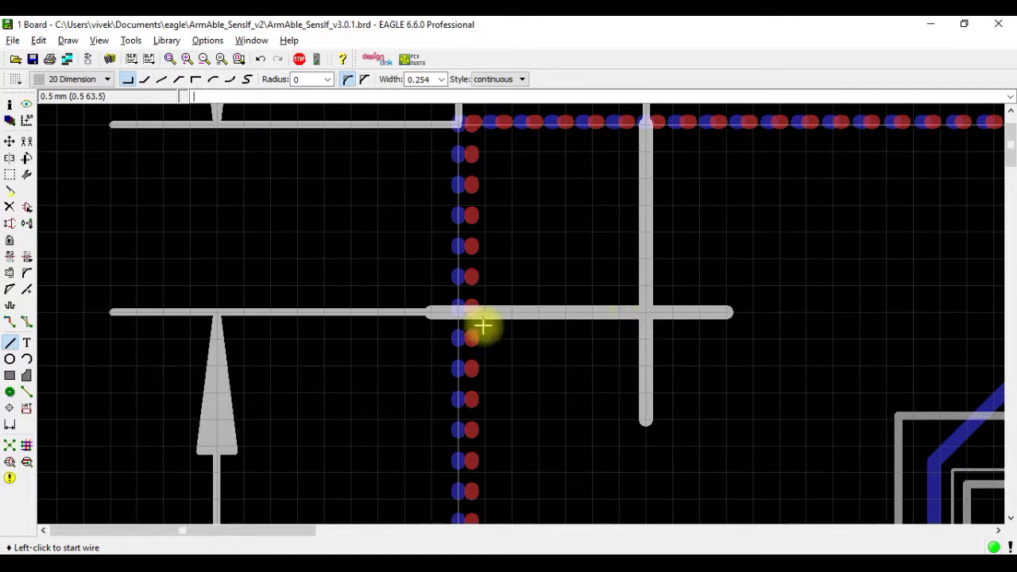
scroll(562, 163, "down", 3)
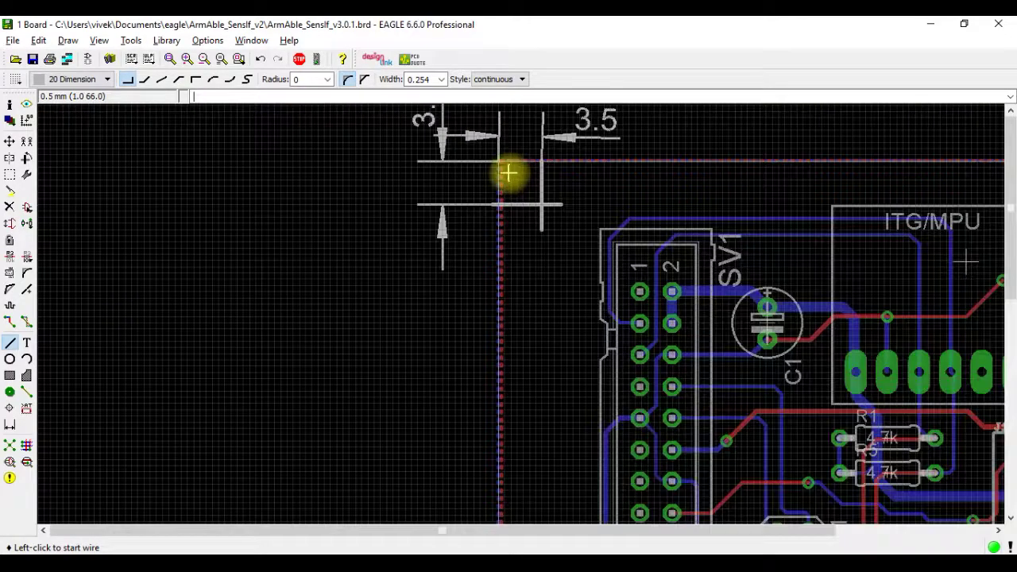
- Check the new crosshair's horizontal alignment with the upper-right hole using a temporary wire, then cancel the wire
left_click(11, 343)
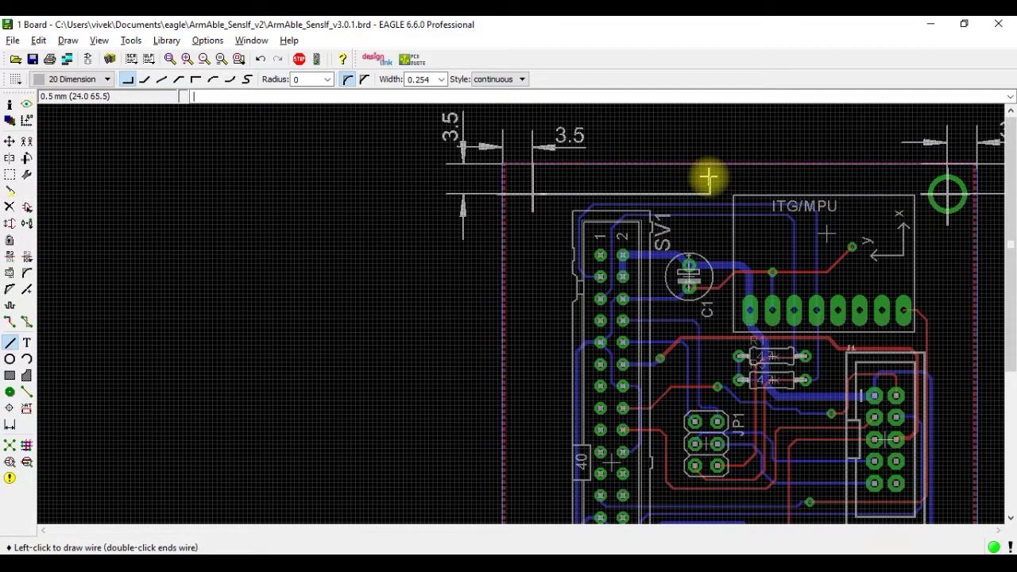
key("Escape")
scroll(257, 198, "down", 2)
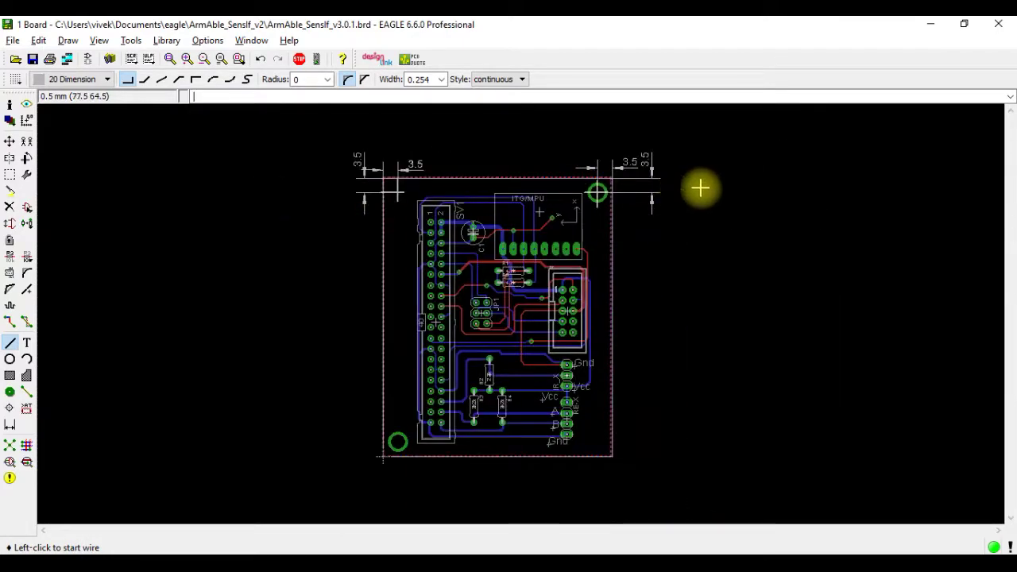
scroll(602, 183, "up", 3)
scroll(602, 183, "up", 2)
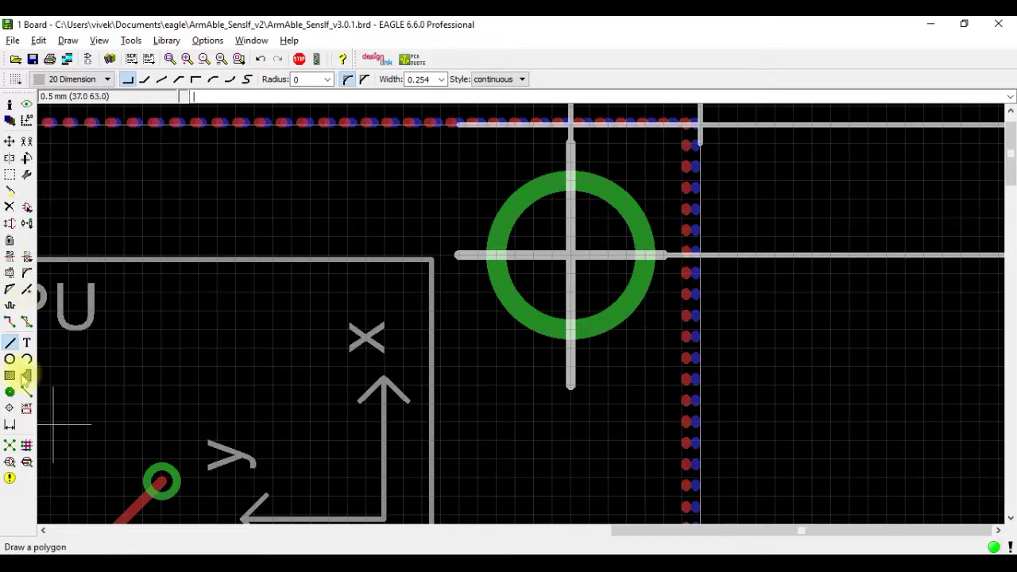
left_click(11, 426)
scroll(501, 254, "up", 4)
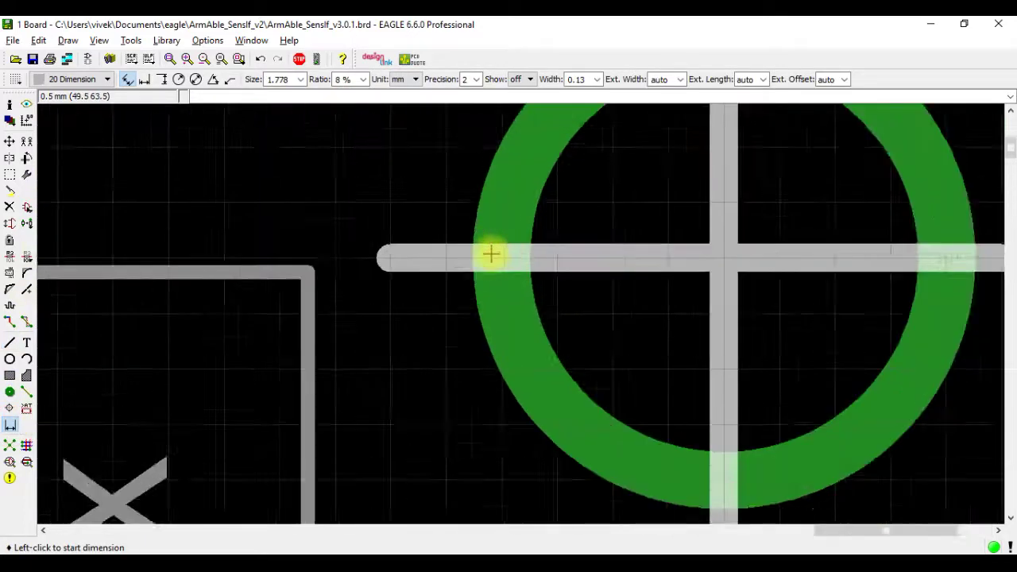
left_click(503, 265)
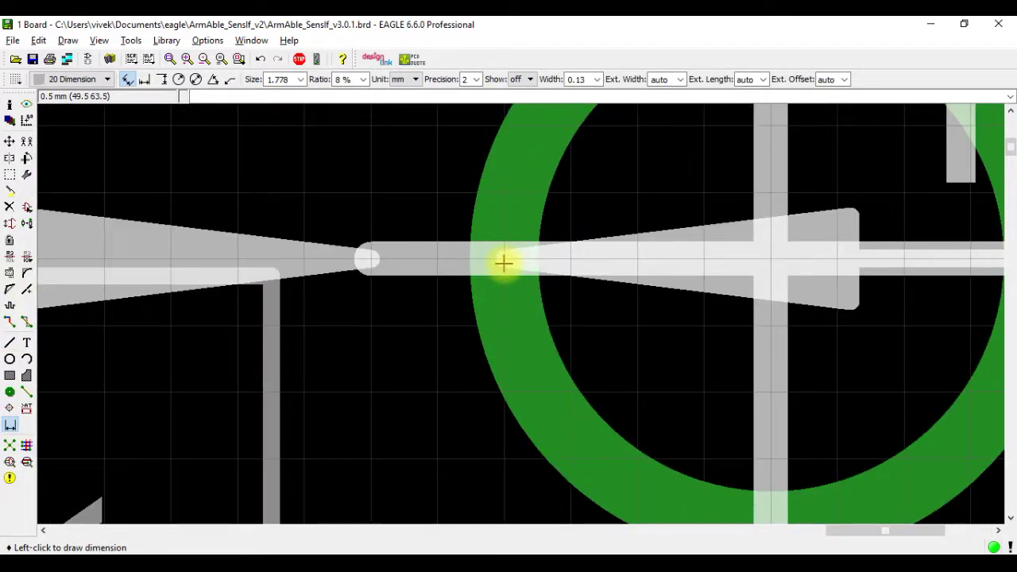
key("Escape")
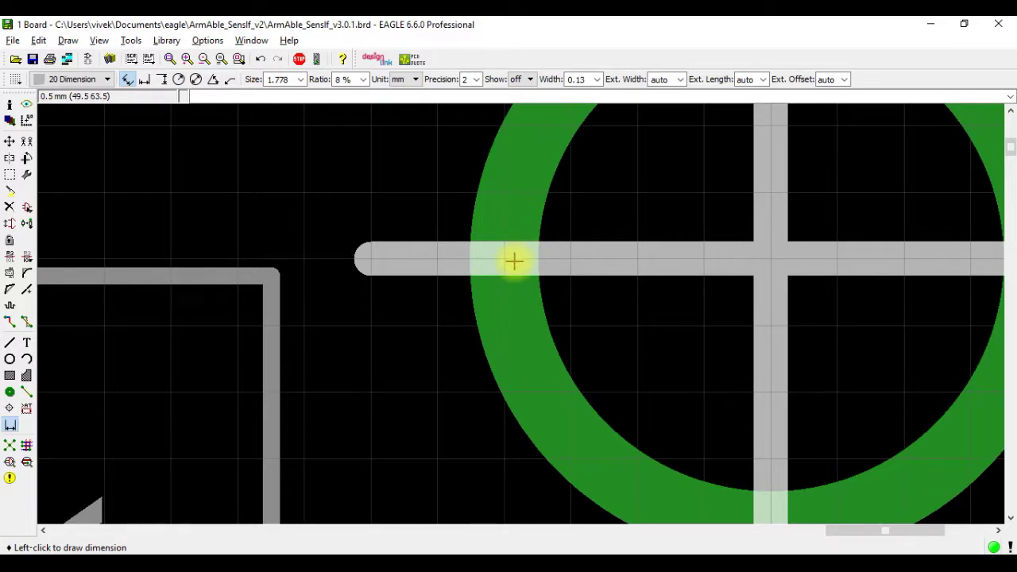
left_click(577, 256)
scroll(644, 366, "down", 1)
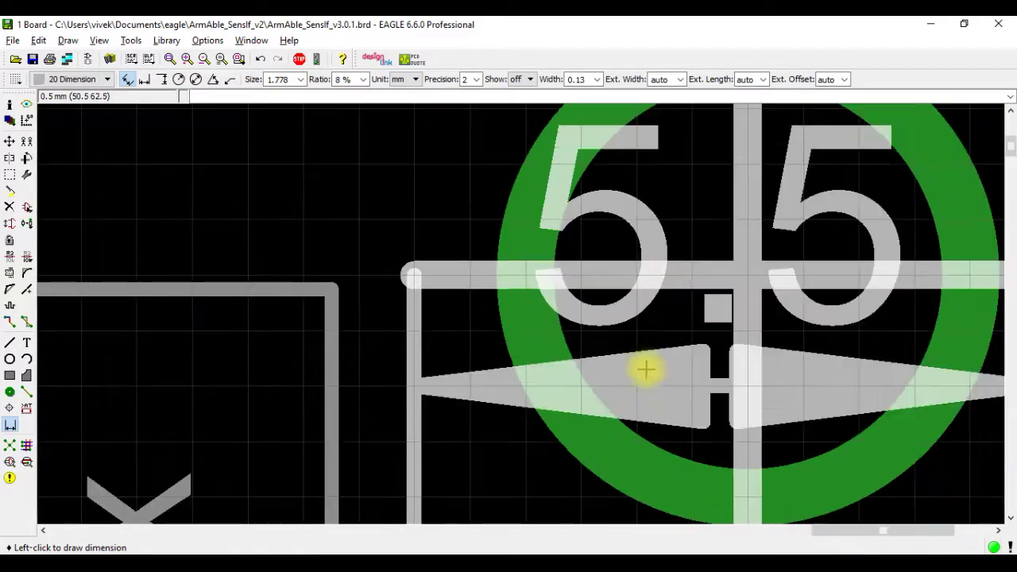
scroll(552, 249, "down", 2)
key("Escape")
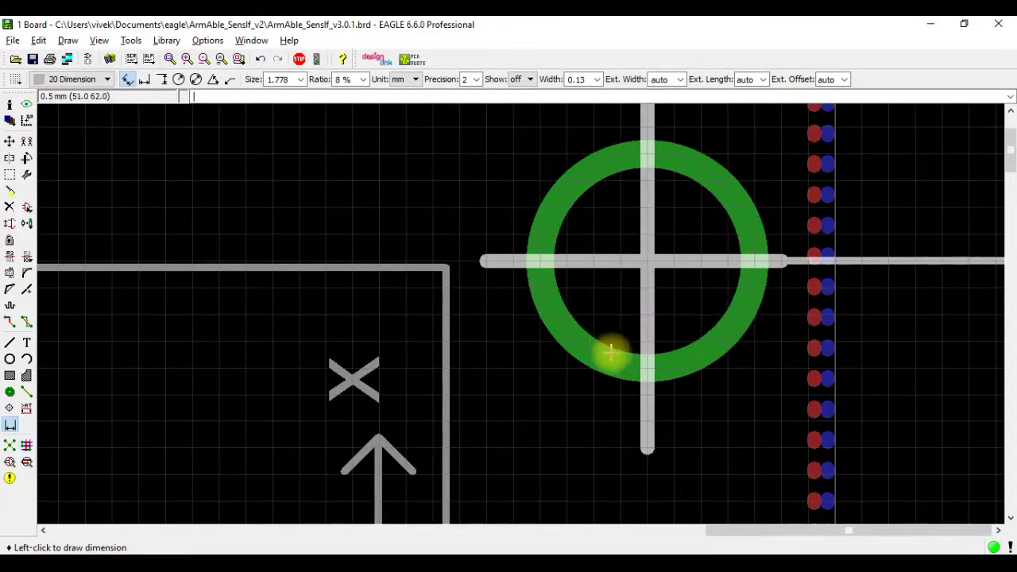
scroll(595, 299, "up", 4)
scroll(357, 368, "down", 4)
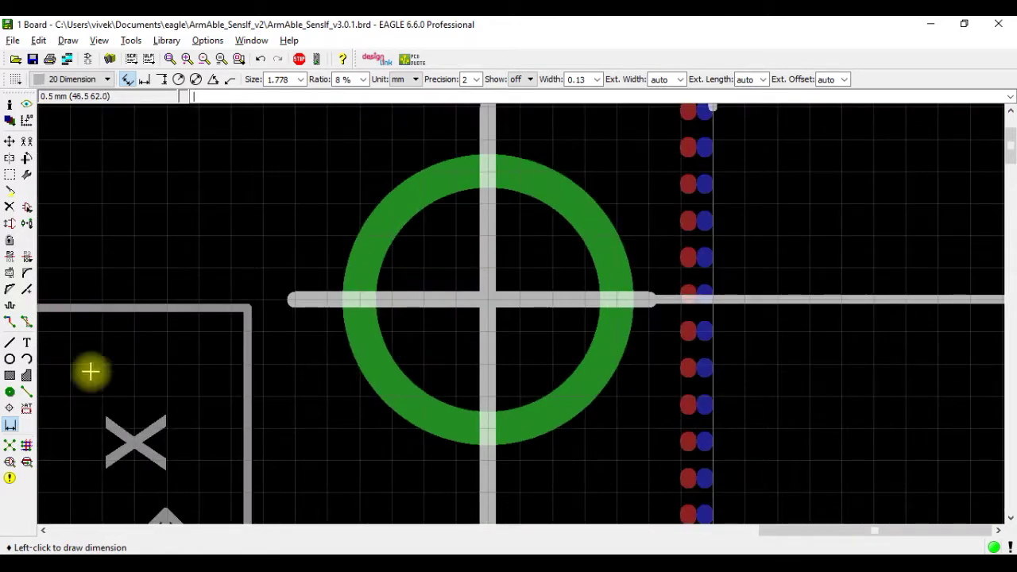
- Delete the crosshair wires and both 3.5 mm dimensions at the board's upper-right hole
left_click(10, 208)
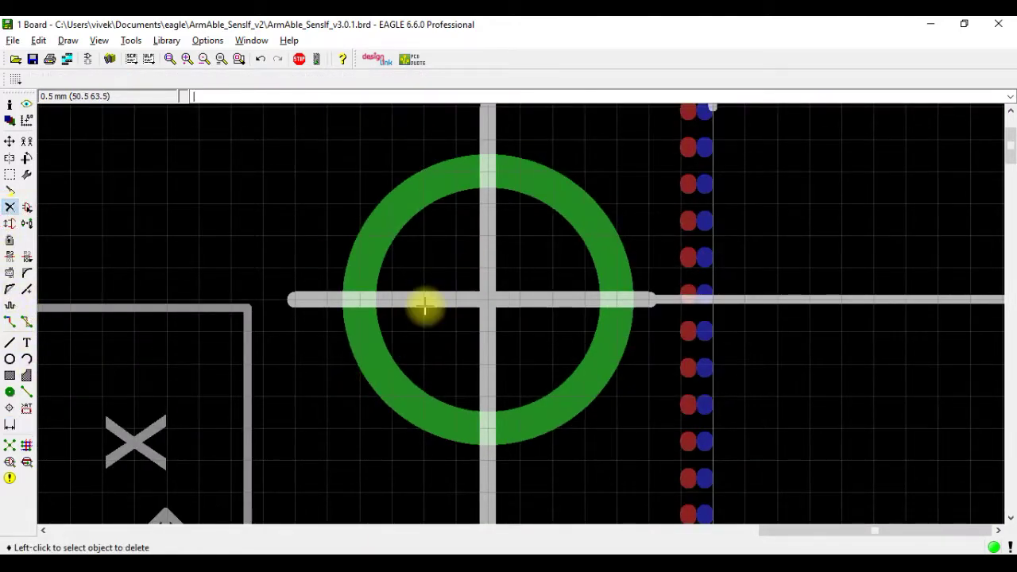
left_click(427, 302)
left_click(484, 262)
scroll(922, 368, "down", 4)
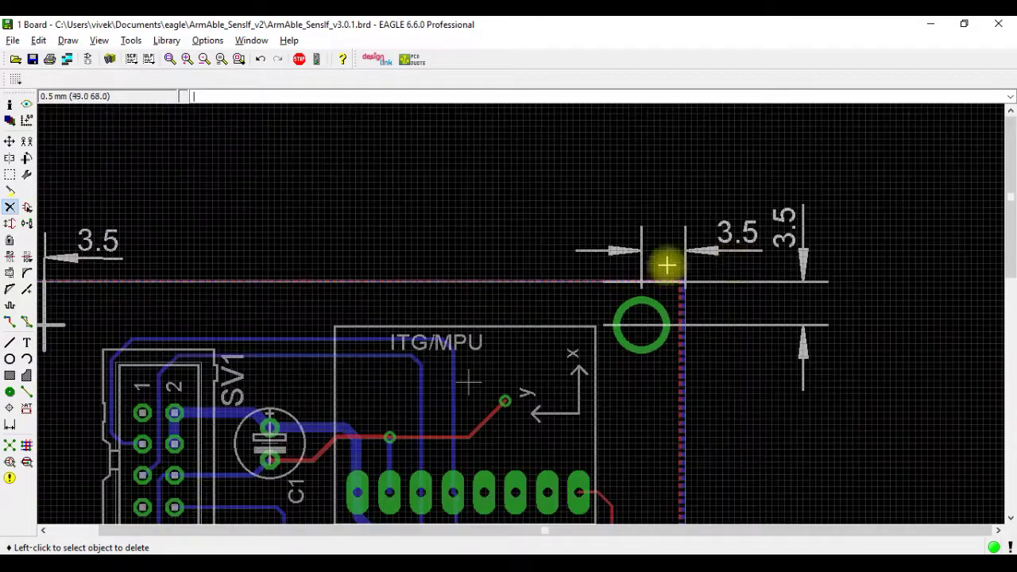
scroll(668, 263, "up", 2)
left_click(775, 374)
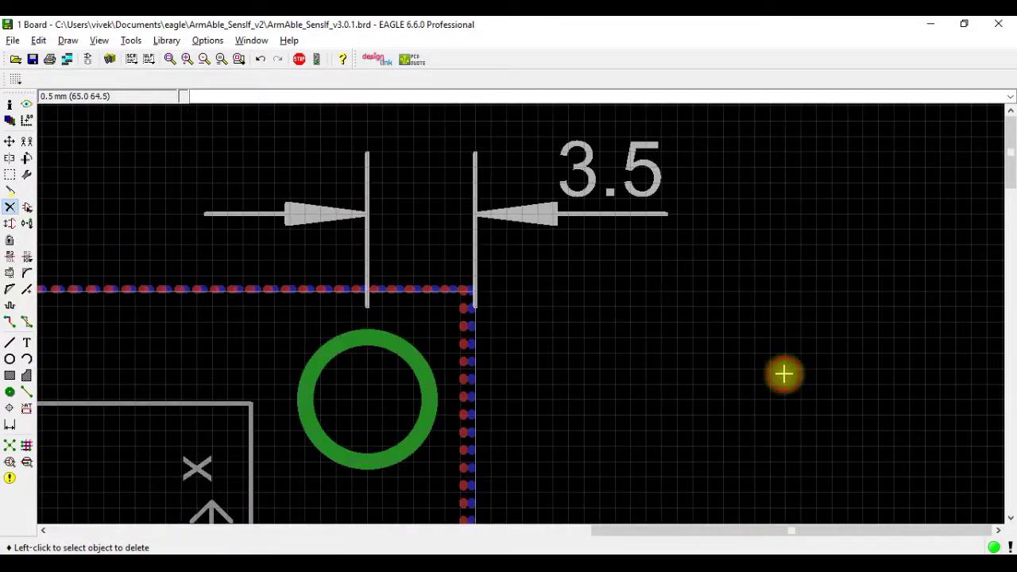
left_click(465, 186)
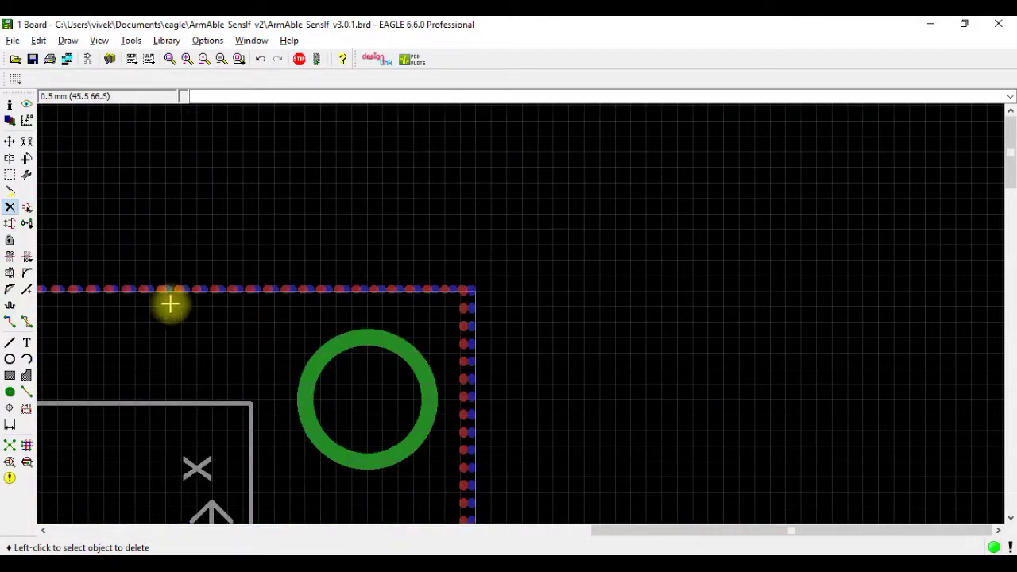
- Dimension the upper-right hole's diameter horizontally across its ring, placing the dimension below the hole
left_click(10, 425)
scroll(352, 390, "up", 5)
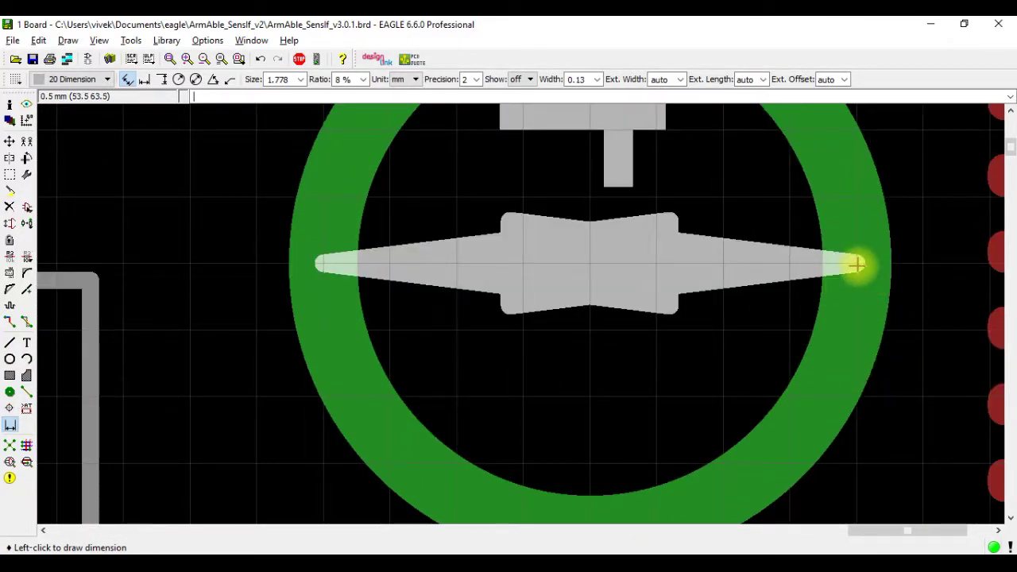
left_click(851, 290)
scroll(827, 334, "down", 3)
scroll(803, 349, "down", 2)
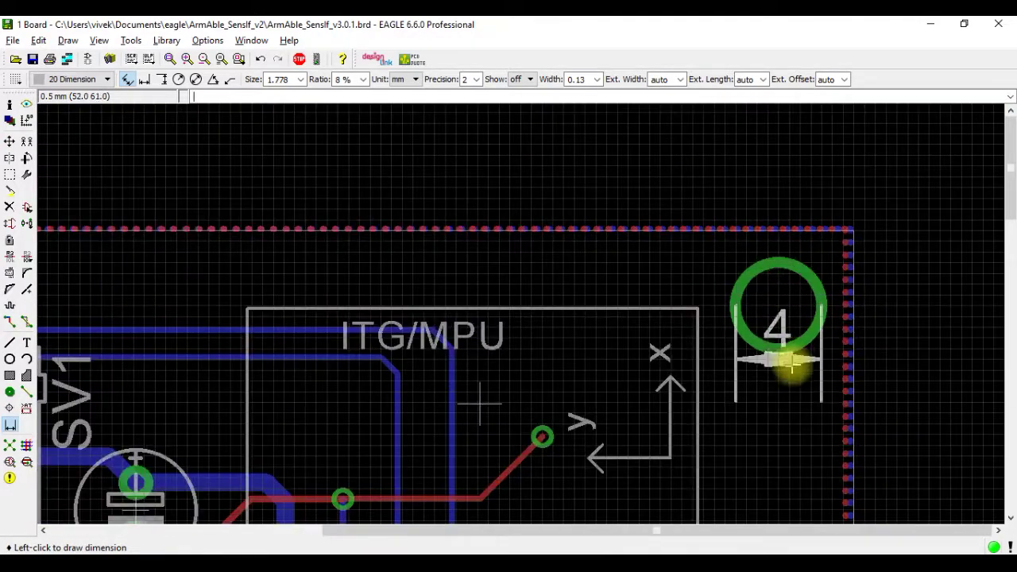
left_click(791, 385)
- Draw a circle about 4 mm in diameter on layer 20 Dimension, centred on the crosshair at the board's upper-left corner
scroll(799, 352, "up", 4)
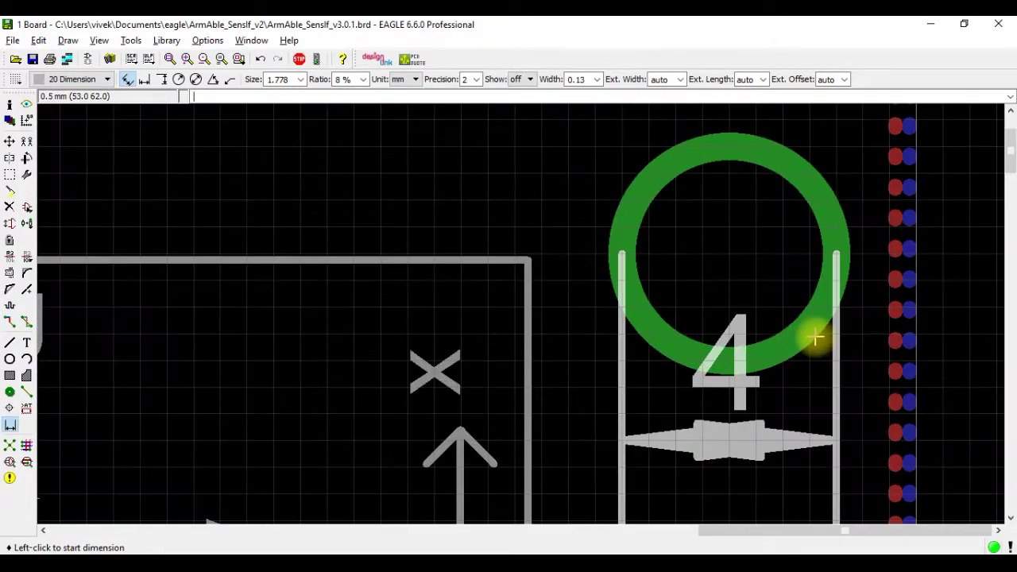
left_click(10, 359)
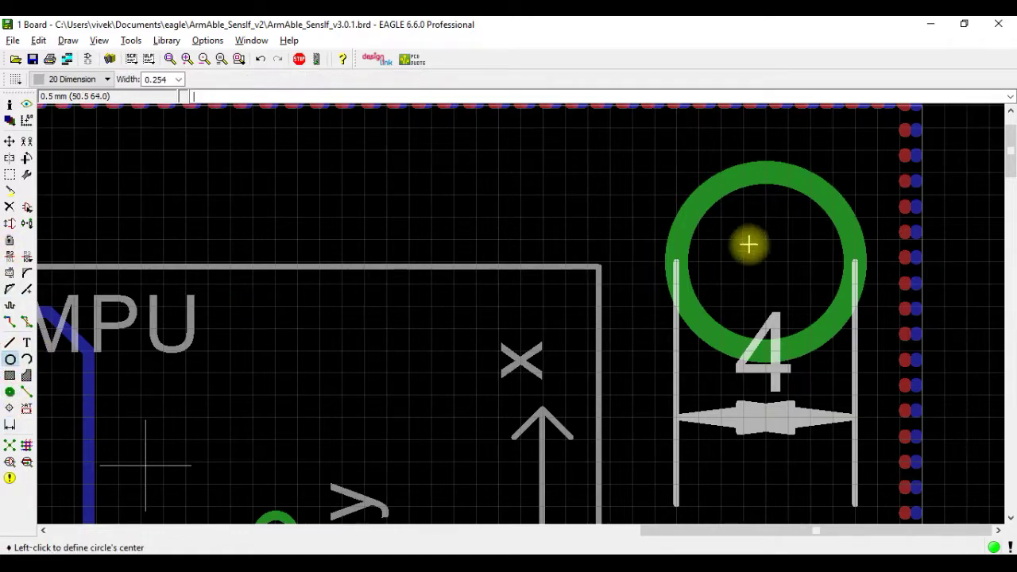
scroll(842, 256, "down", 3)
scroll(336, 228, "up", 2)
scroll(394, 278, "up", 2)
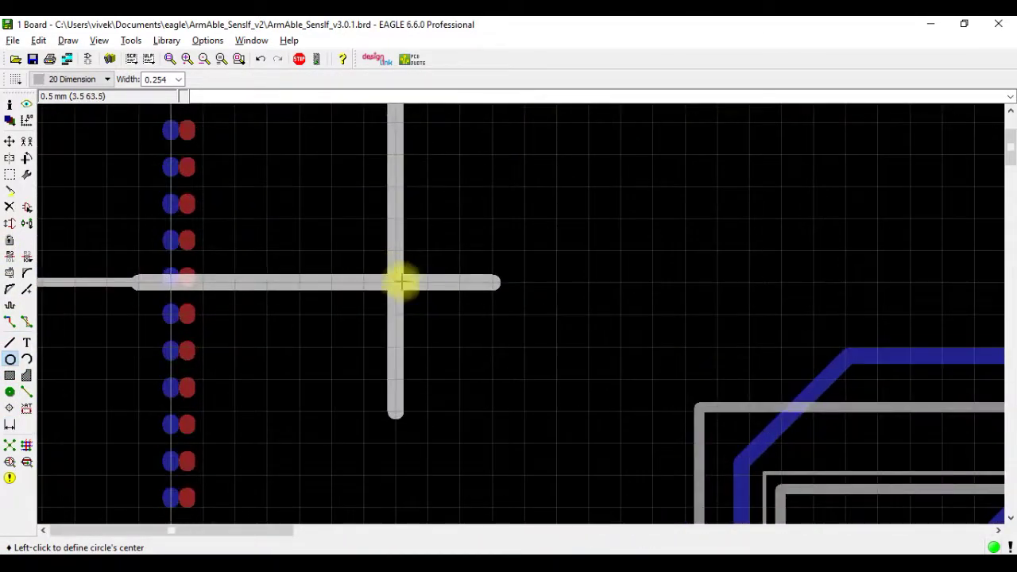
left_click(396, 283)
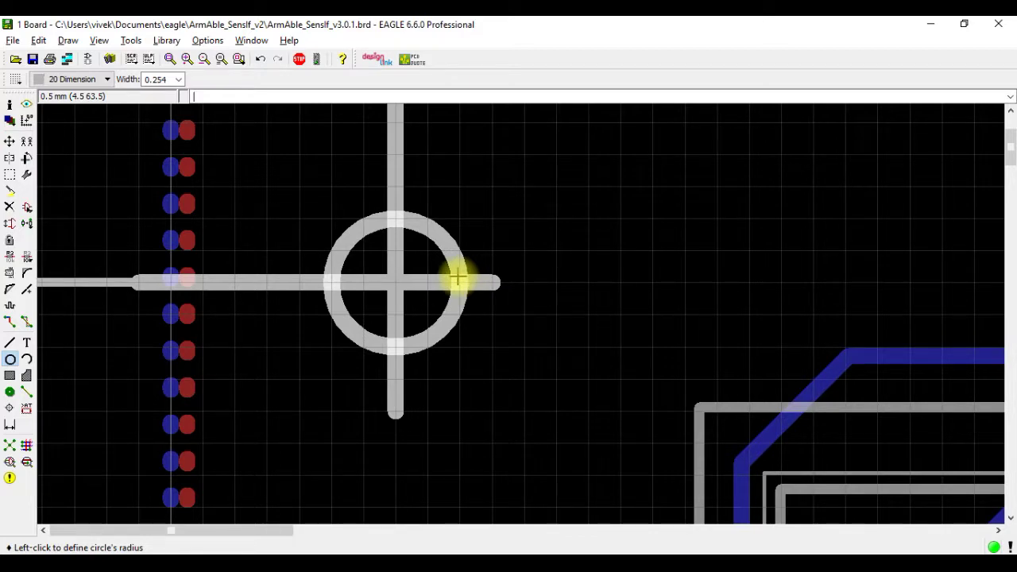
scroll(399, 282, "up", 4)
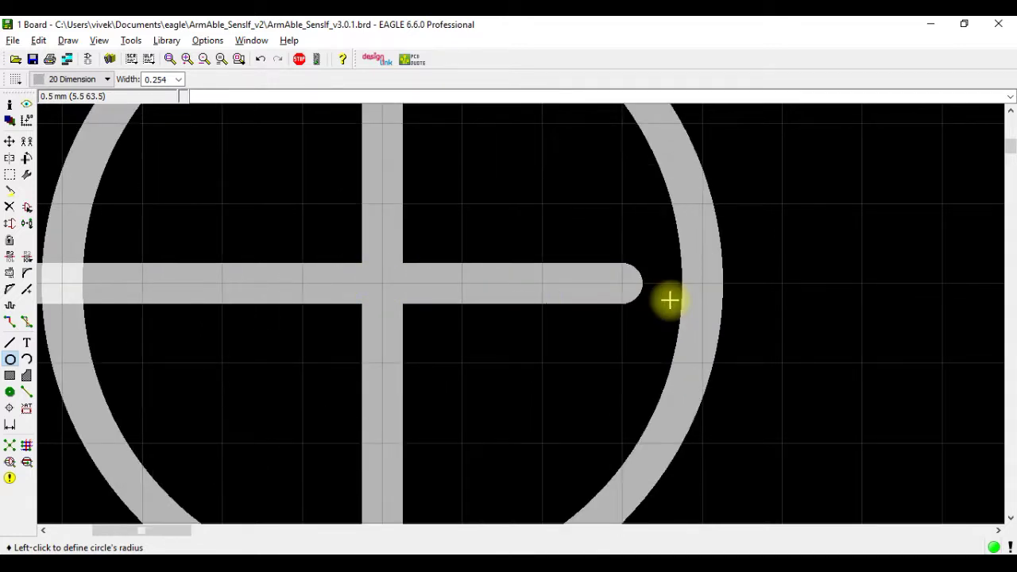
scroll(670, 300, "down", 5)
scroll(217, 208, "down", 3)
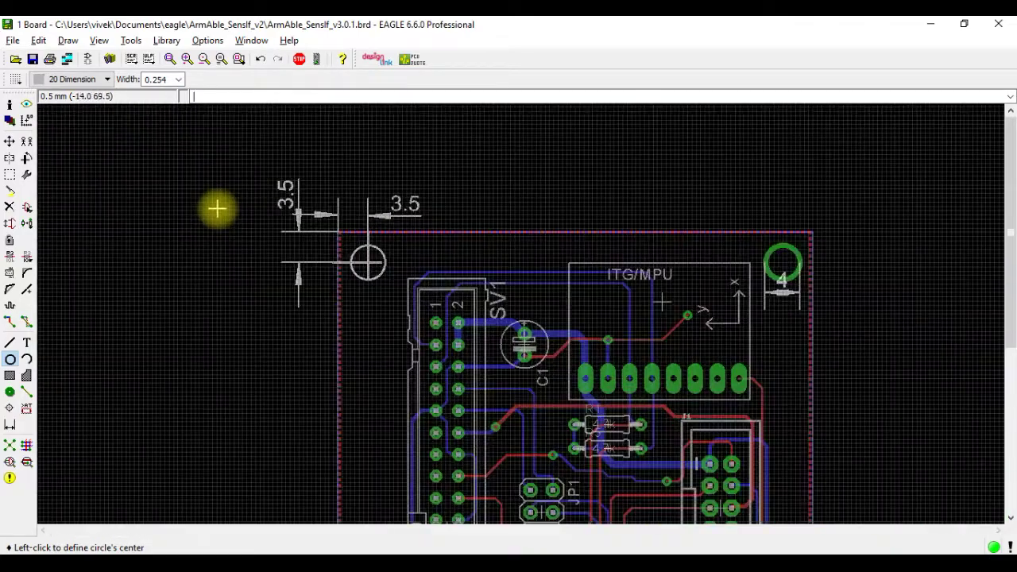
- Dimension the upper-left circle's diameter, placing the dimension horizontally below the circle
scroll(368, 263, "up", 4)
scroll(369, 262, "up", 2)
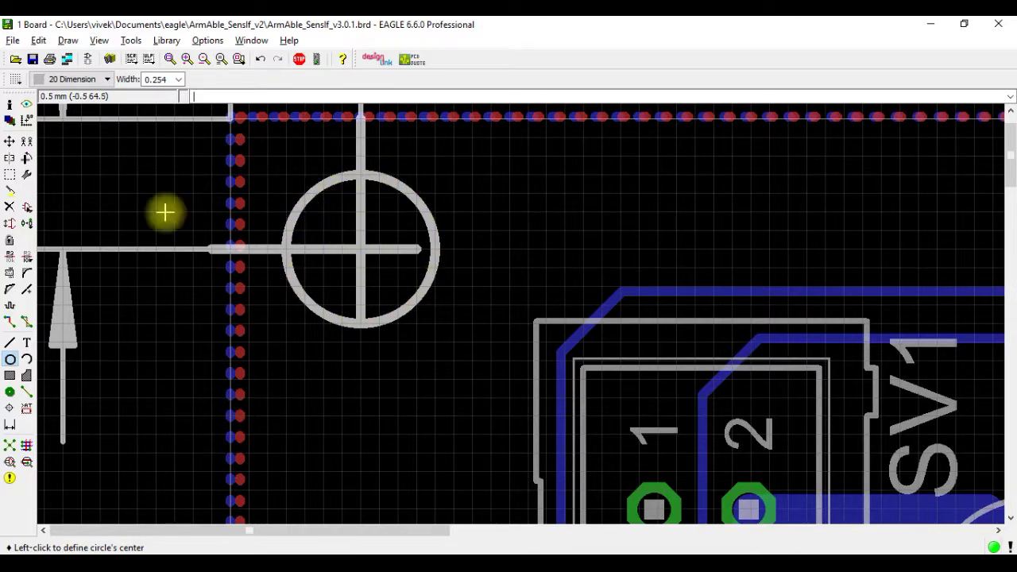
left_click(11, 425)
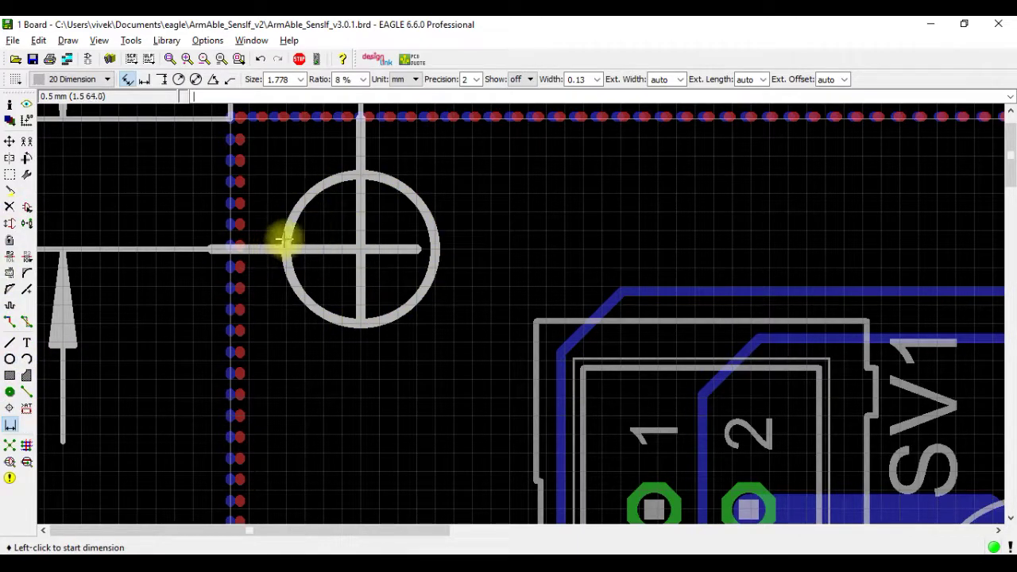
scroll(284, 262, "up", 6)
left_click(298, 353)
left_click(288, 299)
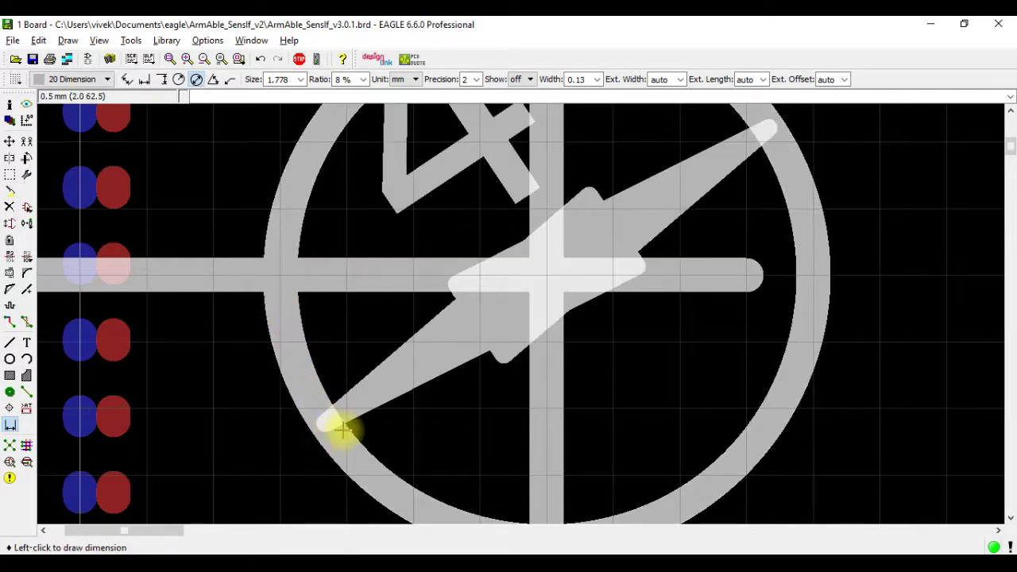
scroll(418, 382, "down", 6)
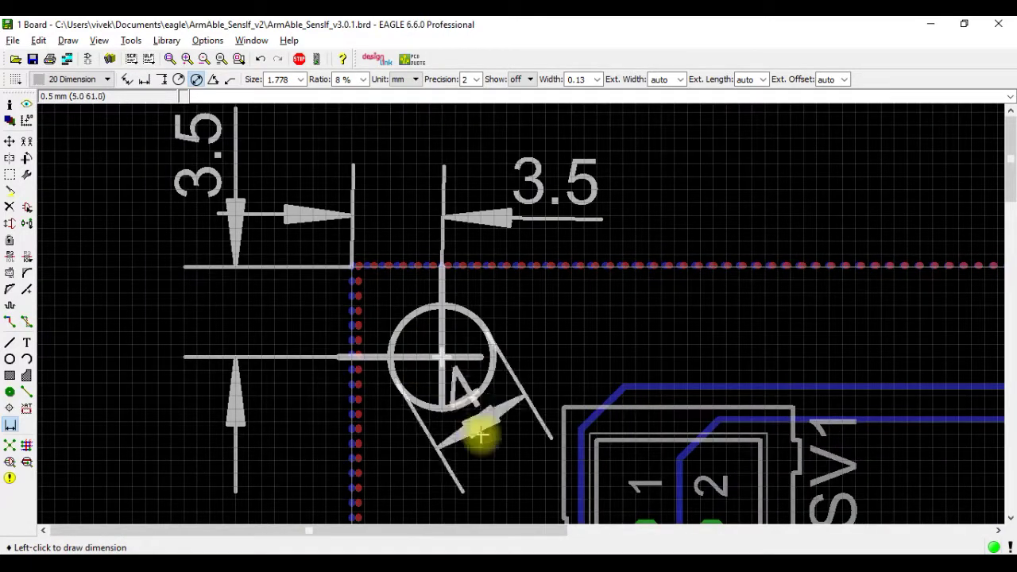
left_click(442, 481)
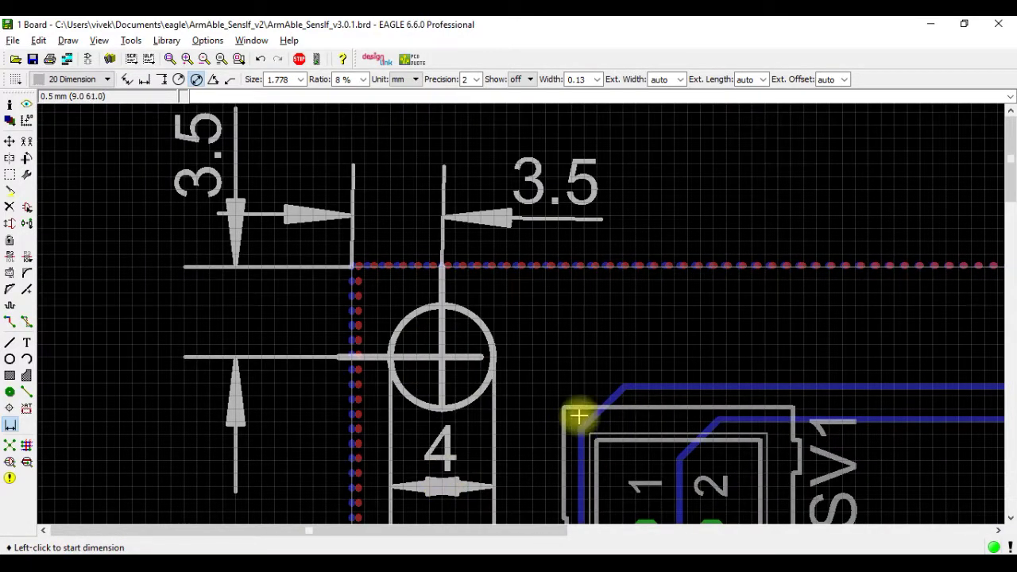
- Draw a circle about 4 mm in diameter on layer 18 Vias, centred on the upper-left crosshair over the existing circle
scroll(438, 448, "down", 3)
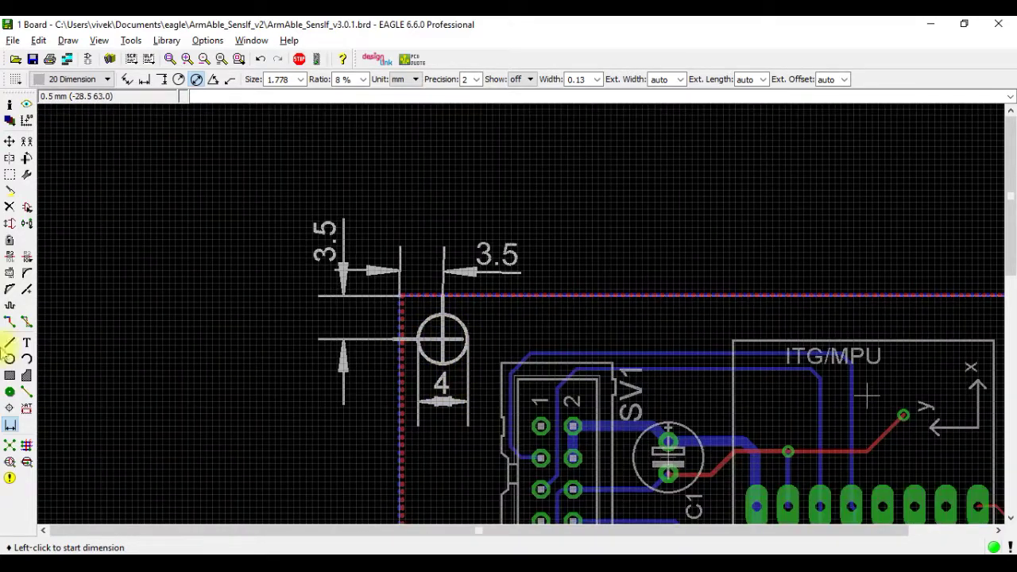
scroll(302, 215, "down", 3)
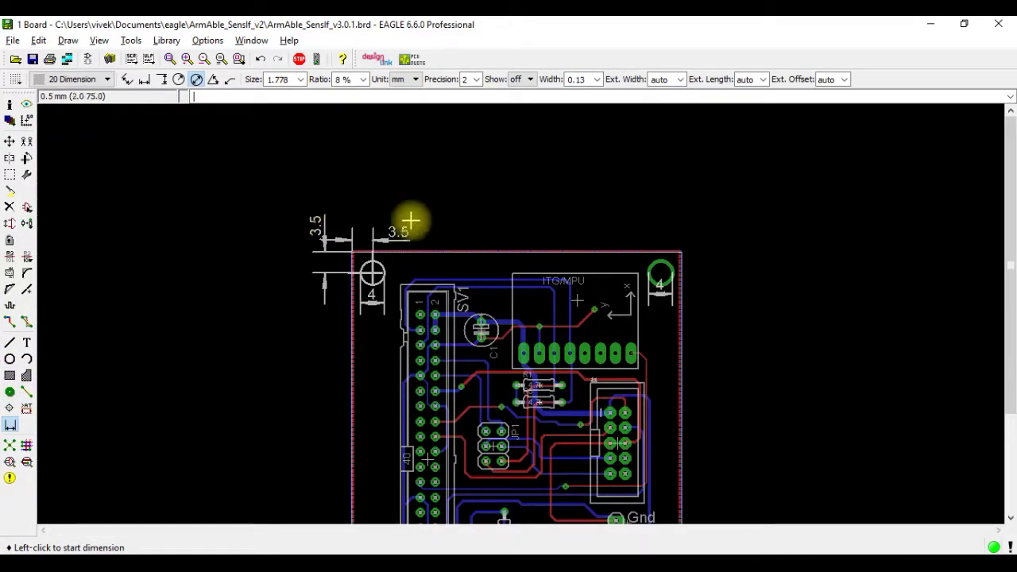
scroll(707, 255, "up", 2)
scroll(707, 256, "up", 2)
scroll(500, 227, "up", 2)
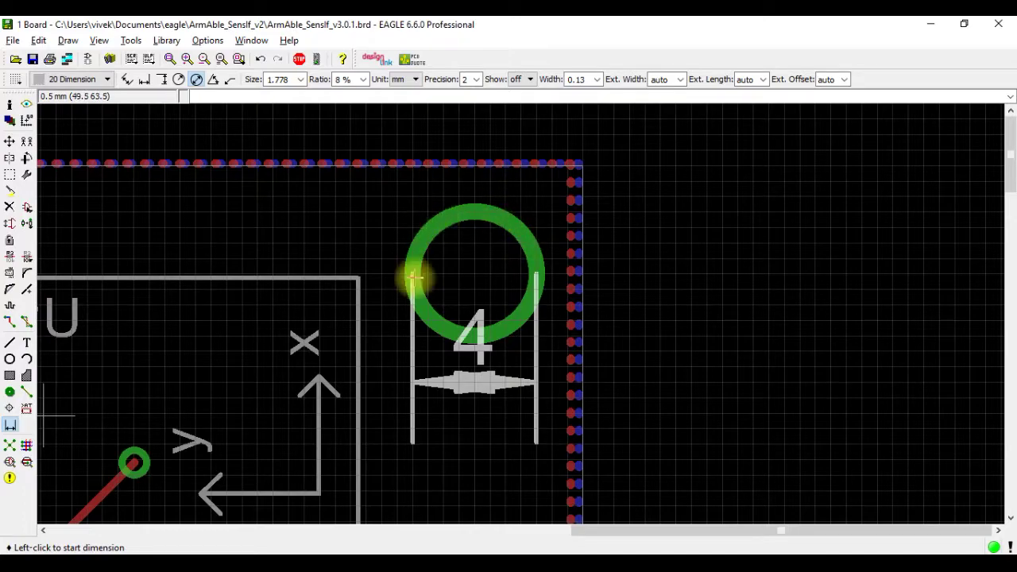
scroll(866, 294, "down", 5)
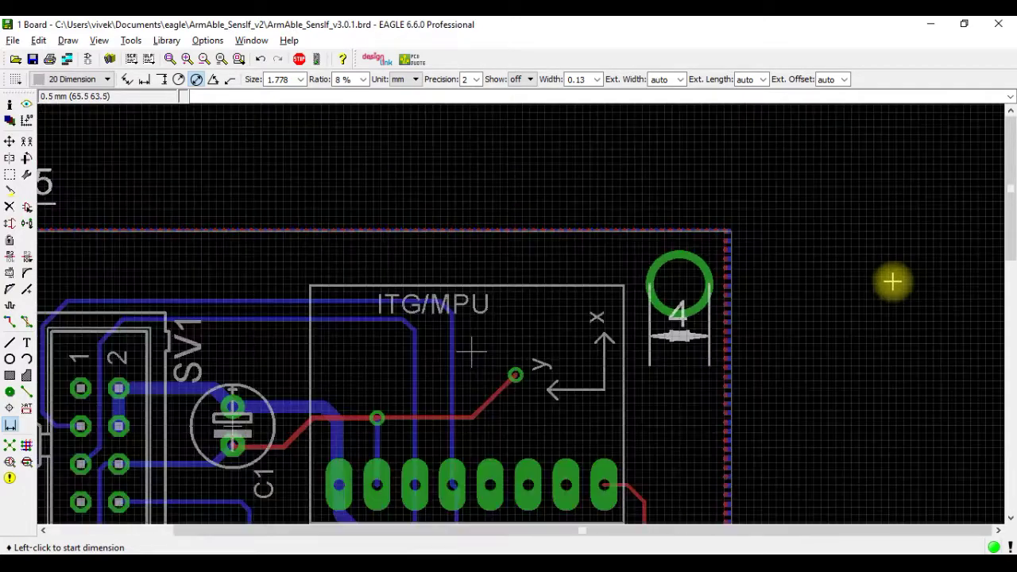
scroll(382, 258, "up", 5)
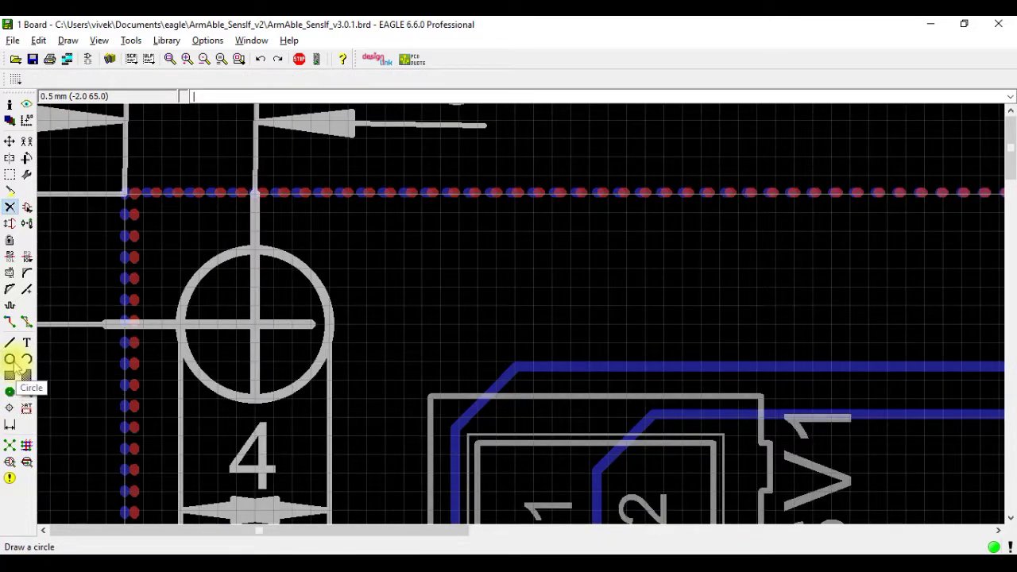
left_click(11, 360)
left_click(70, 79)
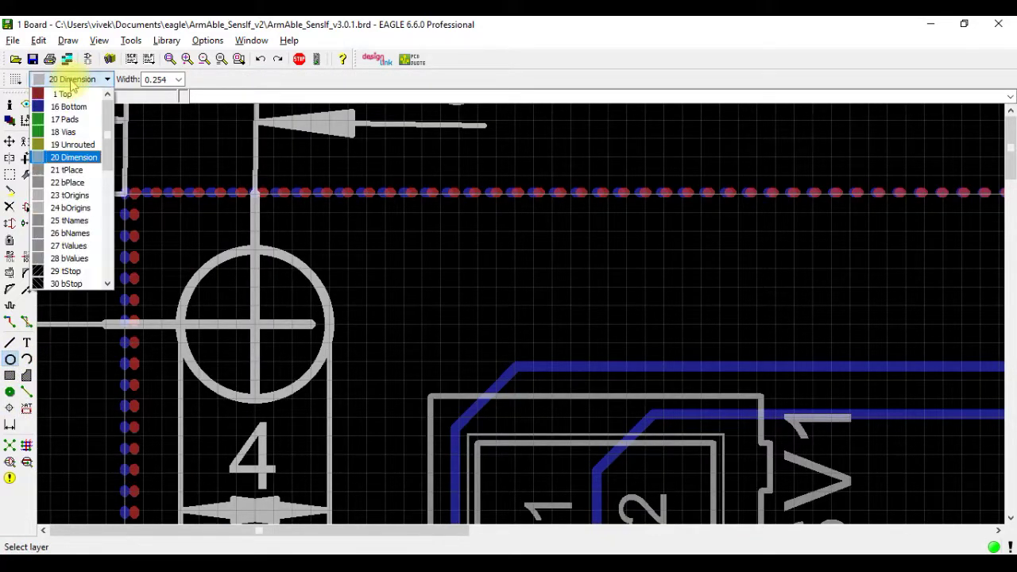
left_click(65, 132)
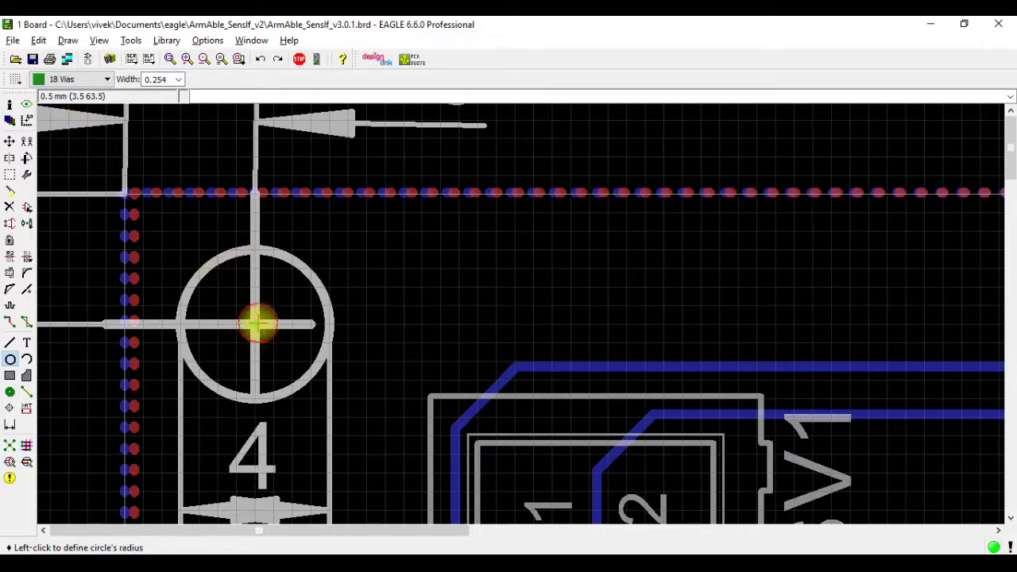
scroll(322, 359, "up", 2)
left_click(320, 342)
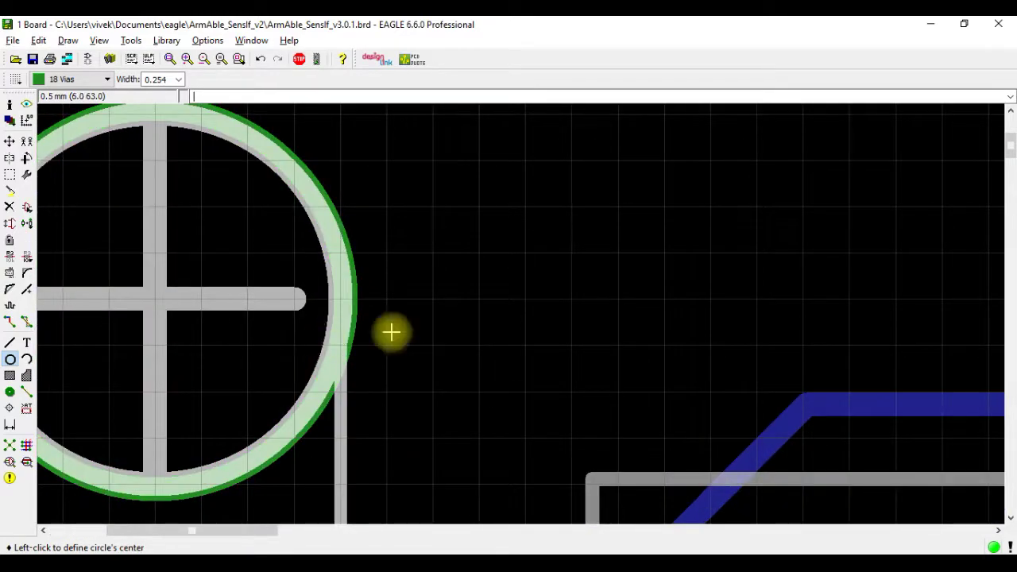
- Delete the crosshair wires, both 3.5 mm edge dimensions and the diameter dimension at the upper-left hole
scroll(477, 323, "down", 2)
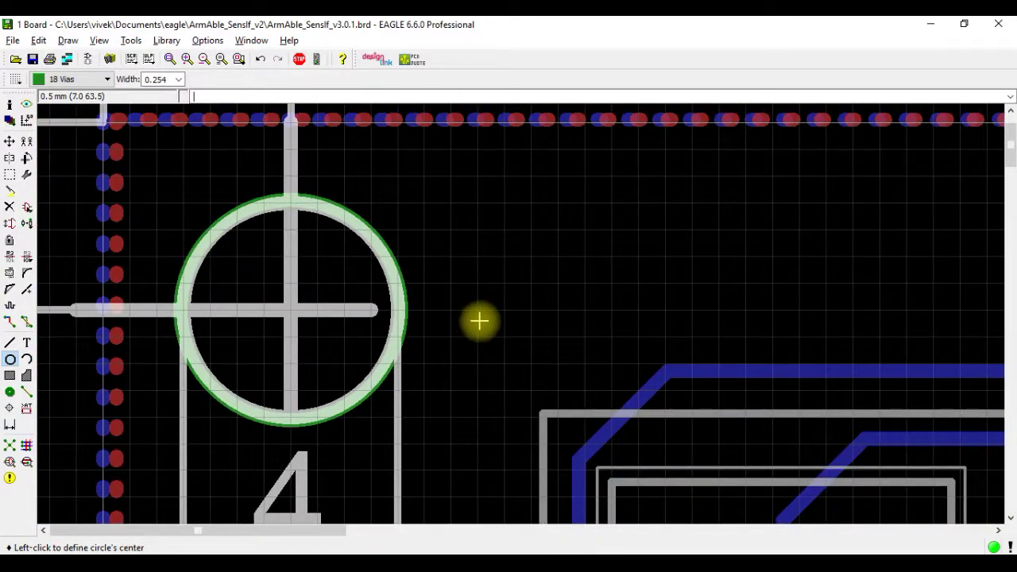
scroll(479, 321, "down", 2)
scroll(268, 291, "down", 2)
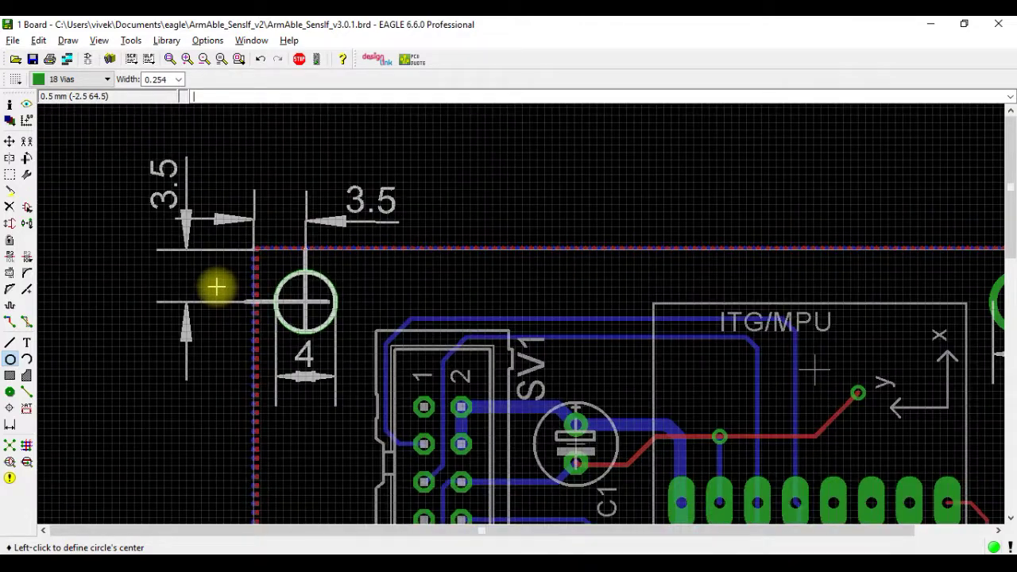
scroll(328, 279, "up", 3)
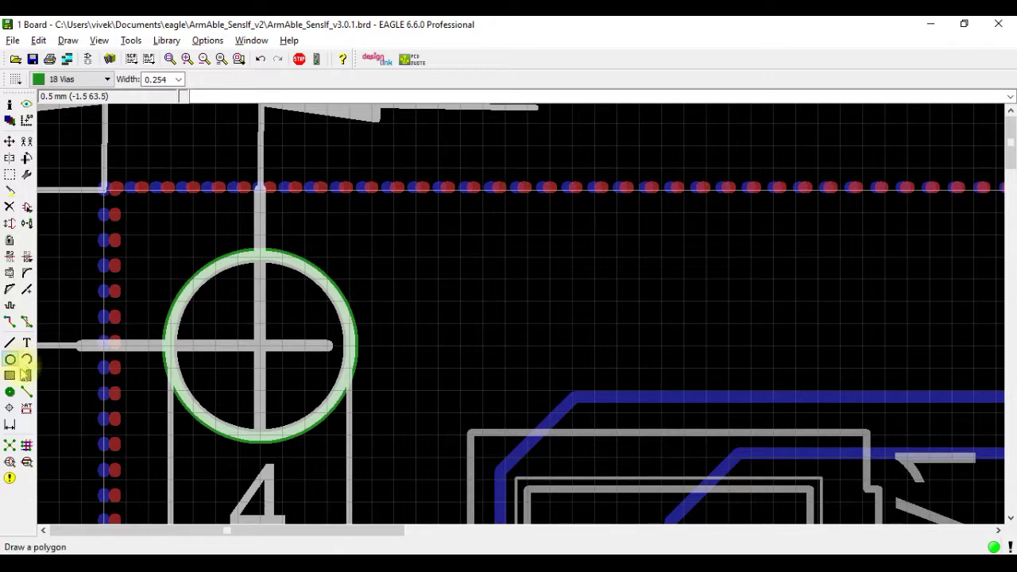
left_click(10, 207)
scroll(283, 277, "down", 2)
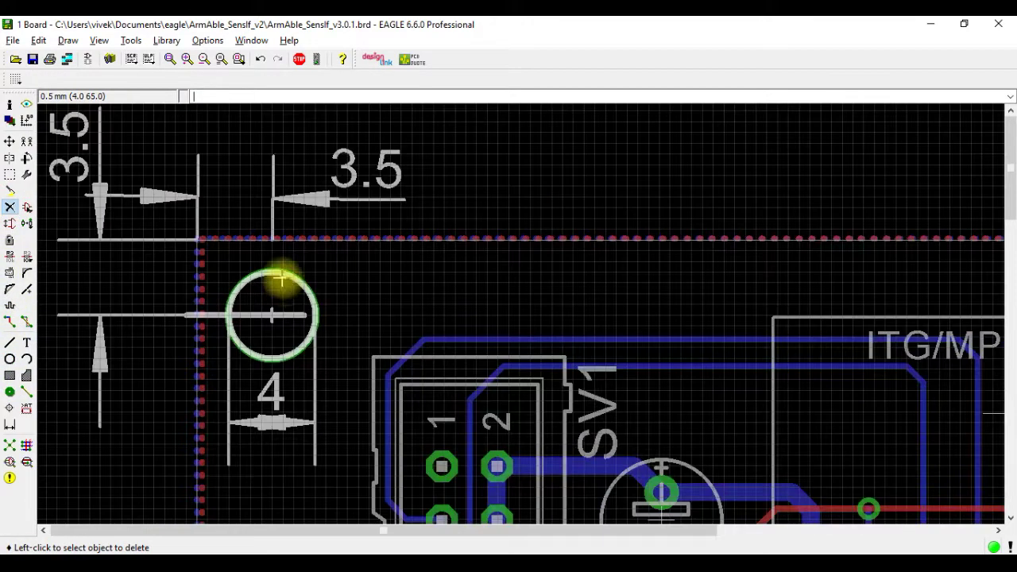
left_click(295, 187)
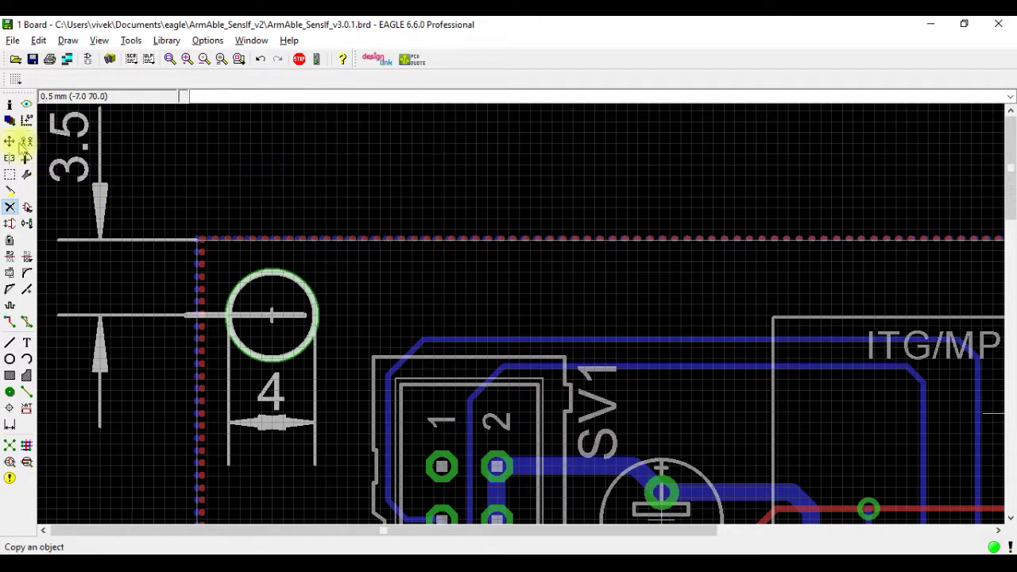
left_click(80, 262)
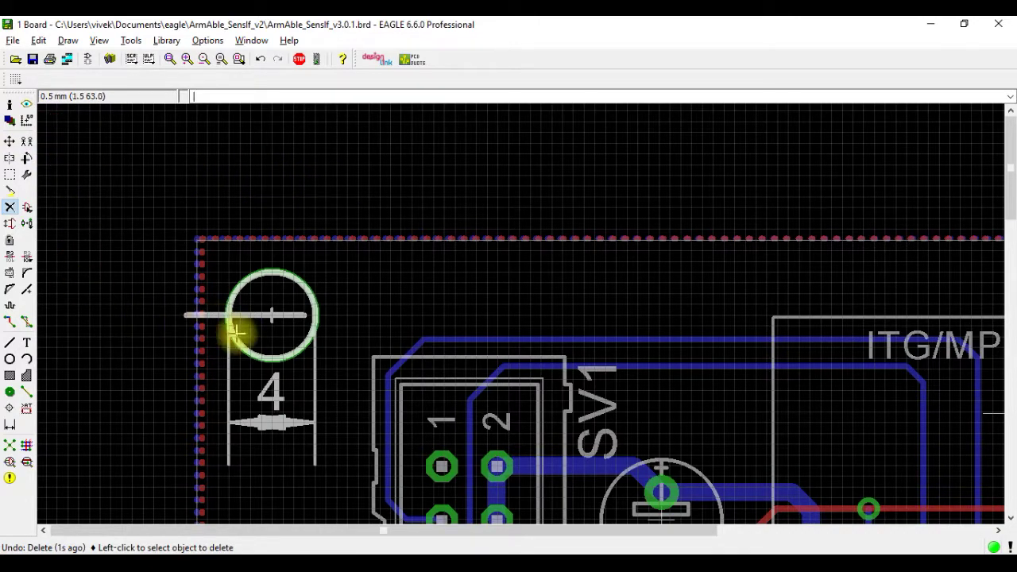
scroll(265, 318, "up", 1)
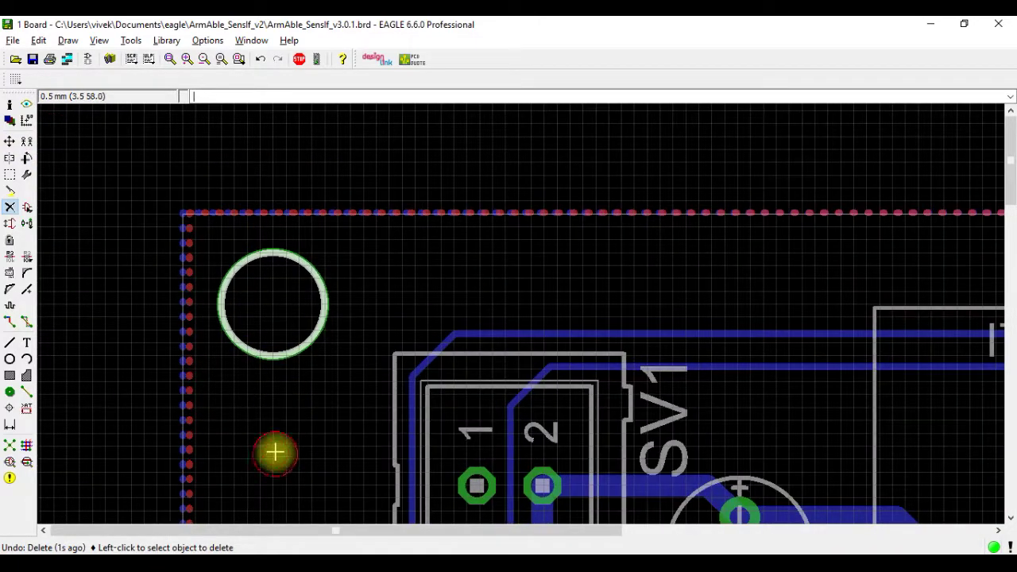
- Delete the Dimension-layer circle at the upper-left hole, keeping the overlapping Vias-layer circle
scroll(272, 358, "up", 4)
left_click(251, 324)
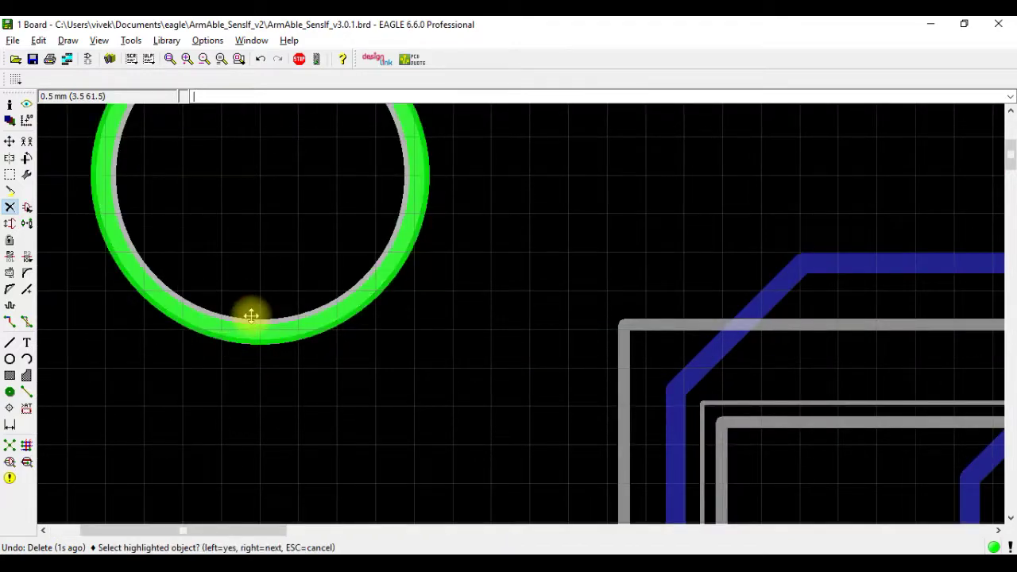
right_click(251, 316)
right_click(250, 321)
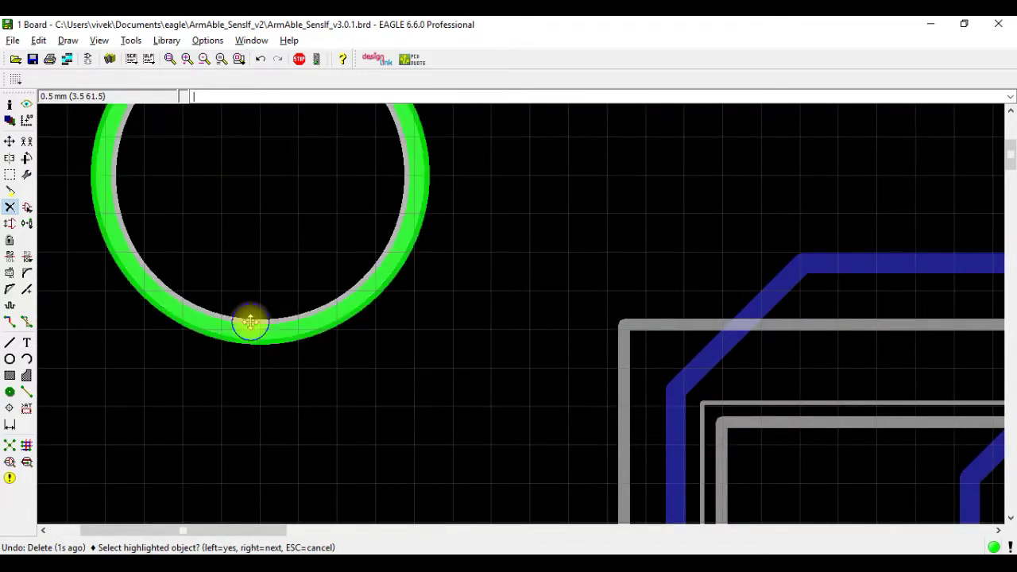
right_click(250, 322)
right_click(250, 321)
right_click(250, 321)
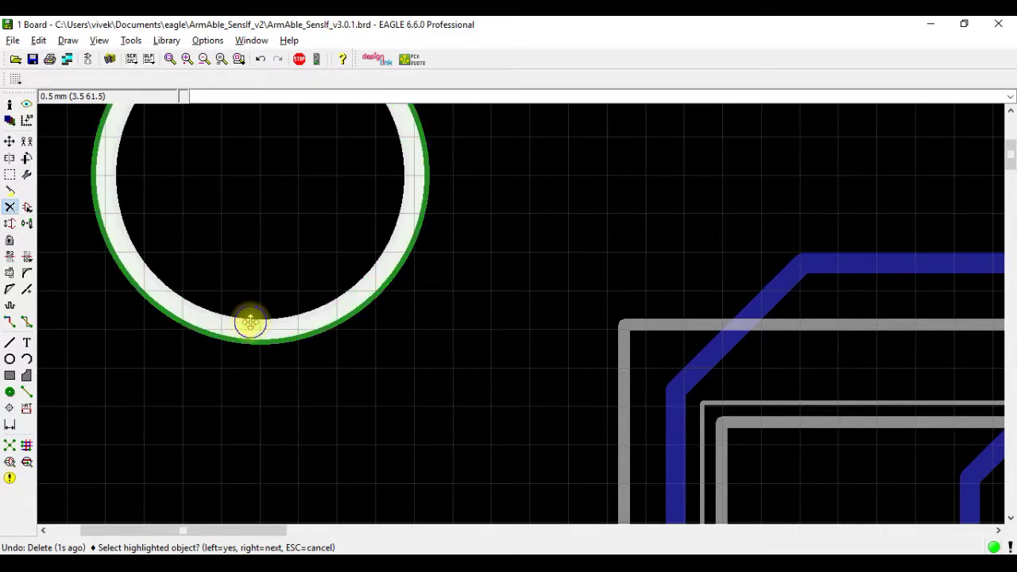
left_click(250, 321)
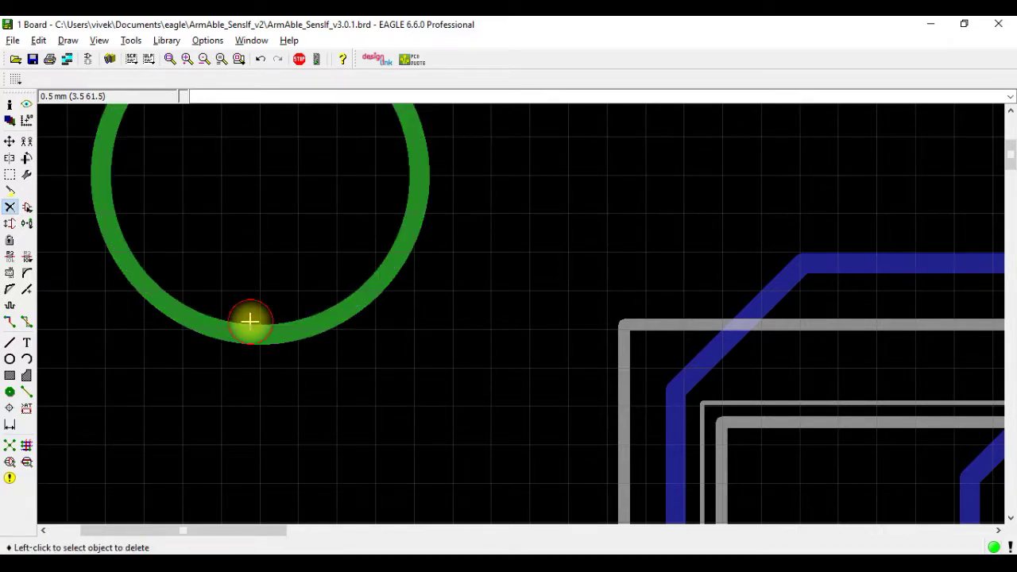
scroll(303, 370, "down", 6)
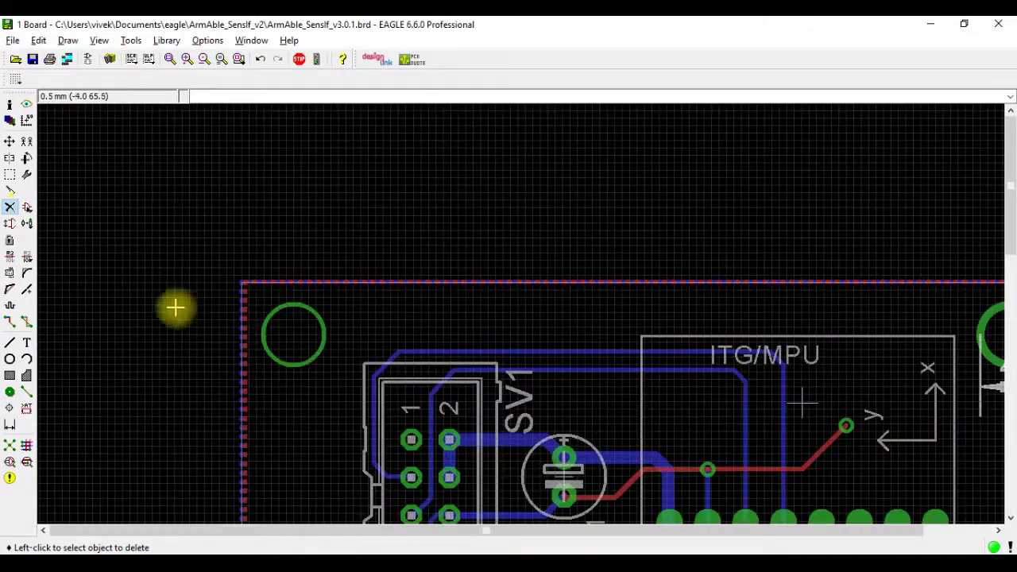
- Change the line width of the Vias-layer circle at the upper-left mounting hole to 0.4064 mm
scroll(175, 307, "down", 5)
scroll(521, 318, "up", 2)
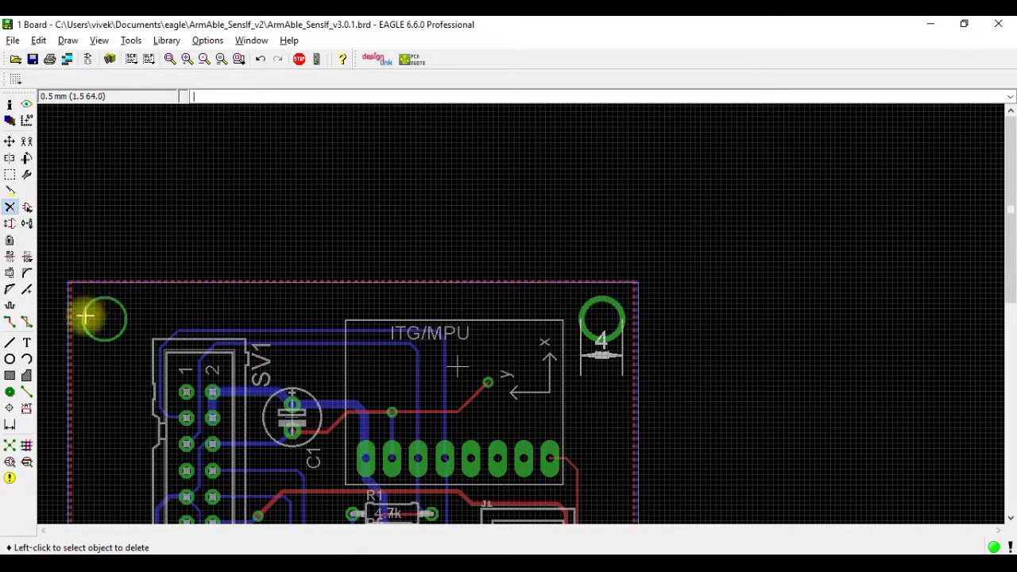
scroll(64, 317, "up", 5)
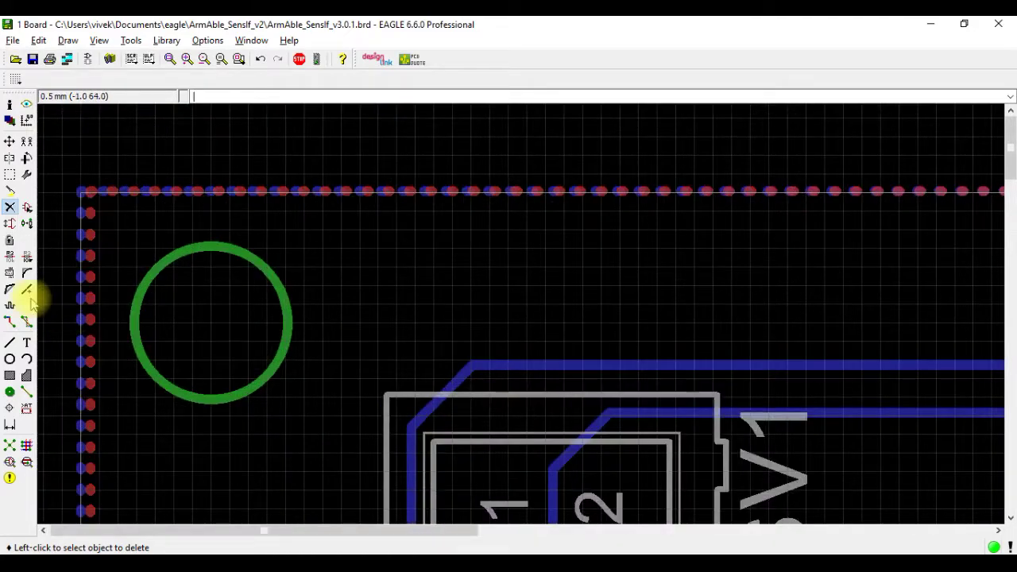
left_click(27, 176)
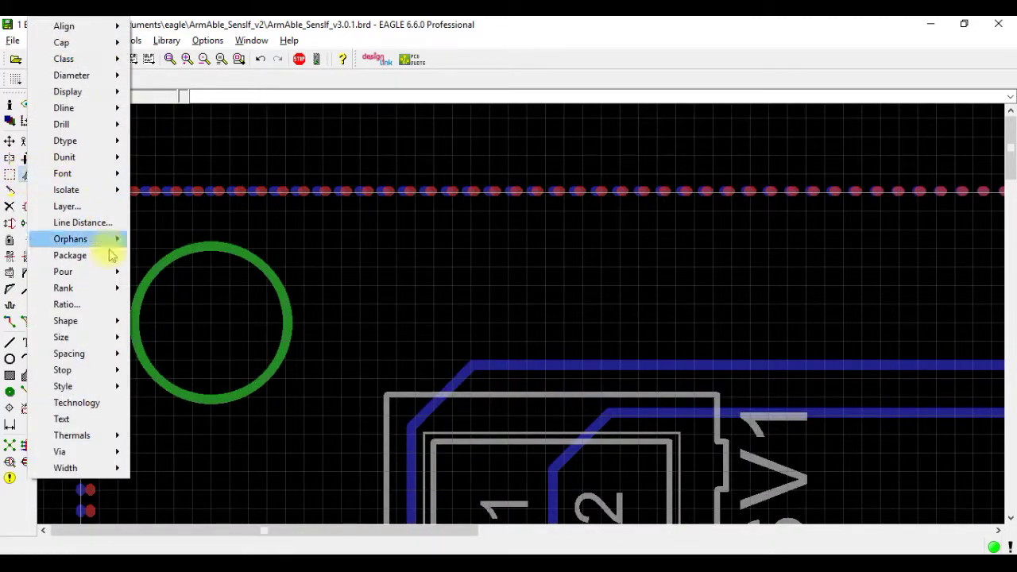
mouse_move(93, 339)
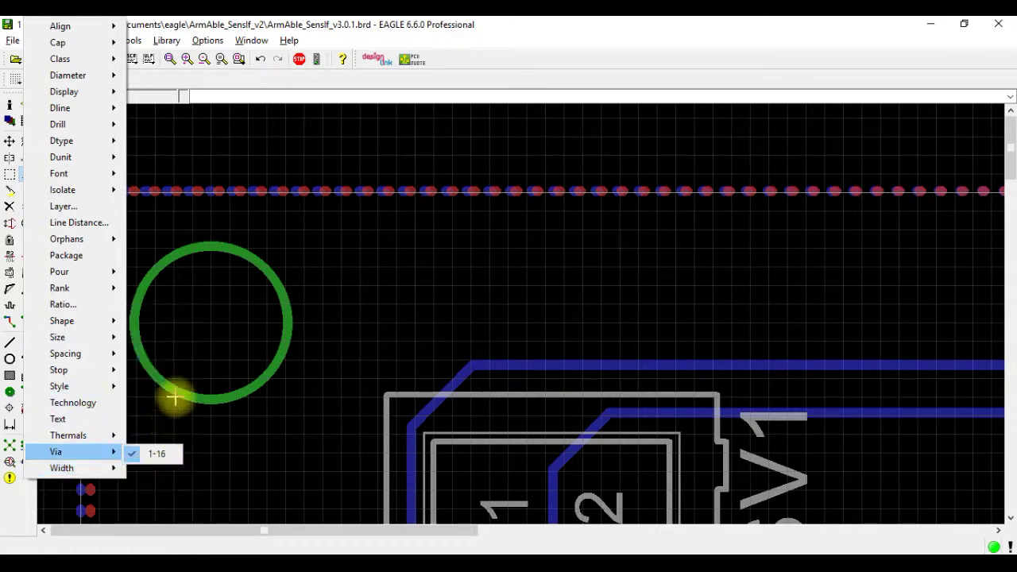
mouse_move(94, 477)
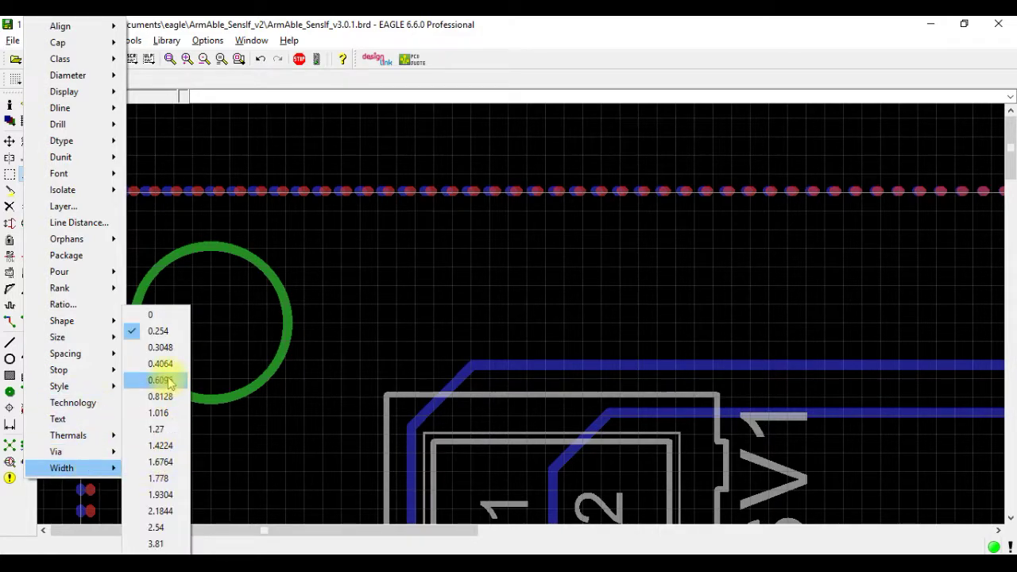
left_click(155, 358)
- Thicken the upper-left mounting hole's circle outline further by changing its width to 0.6096 mm
scroll(179, 310, "down", 6)
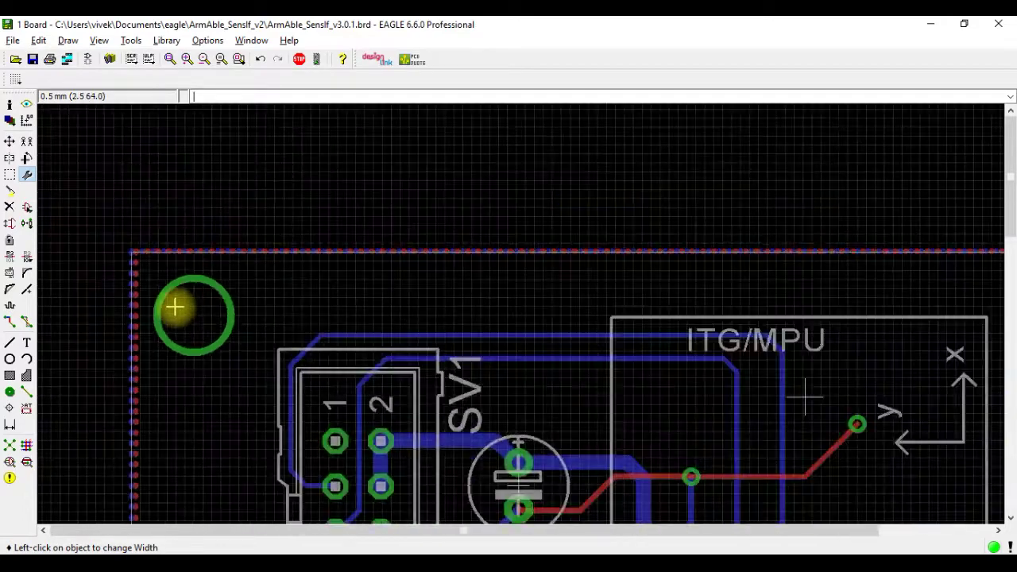
scroll(173, 308, "up", 5)
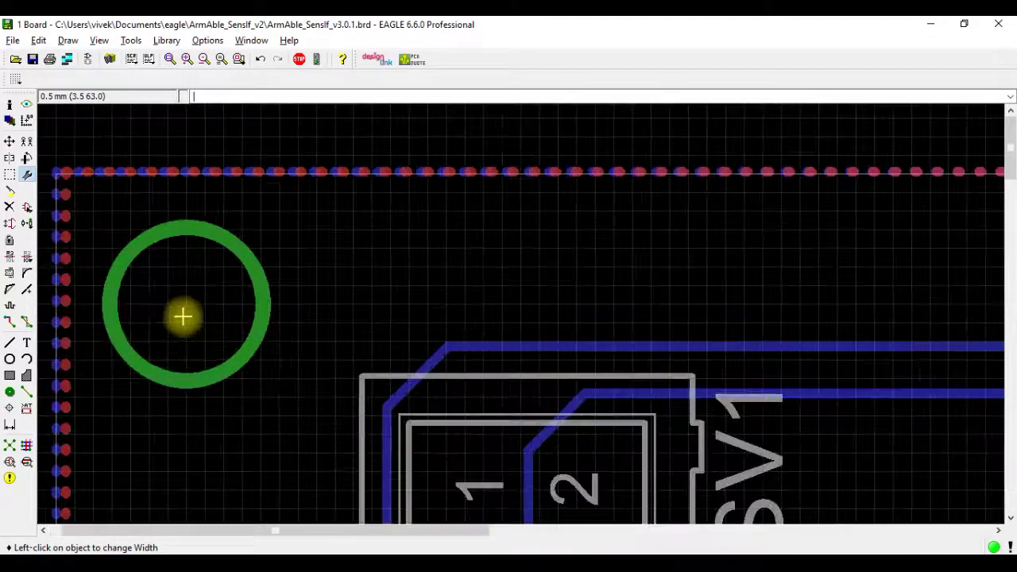
left_click(28, 175)
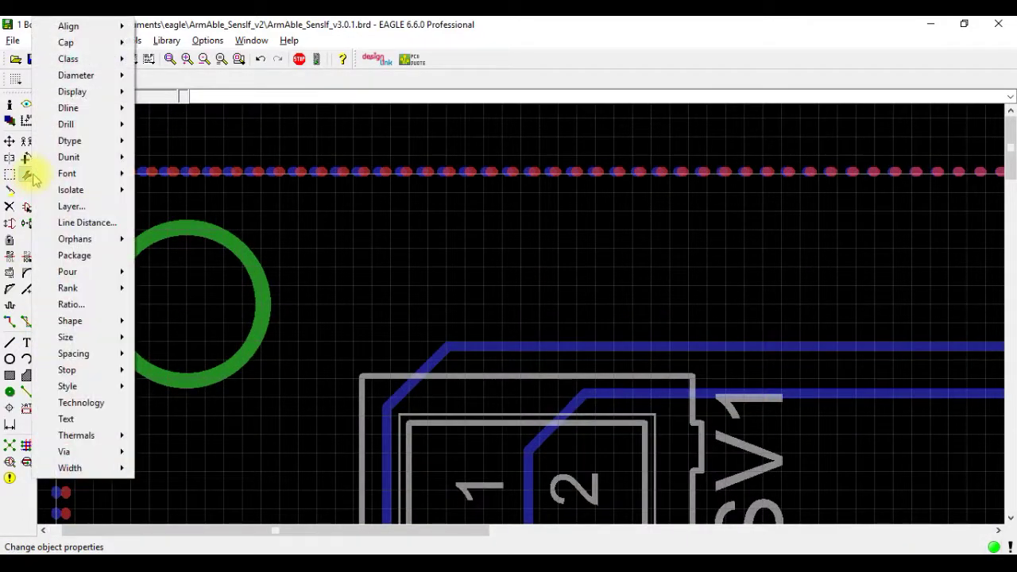
mouse_move(101, 468)
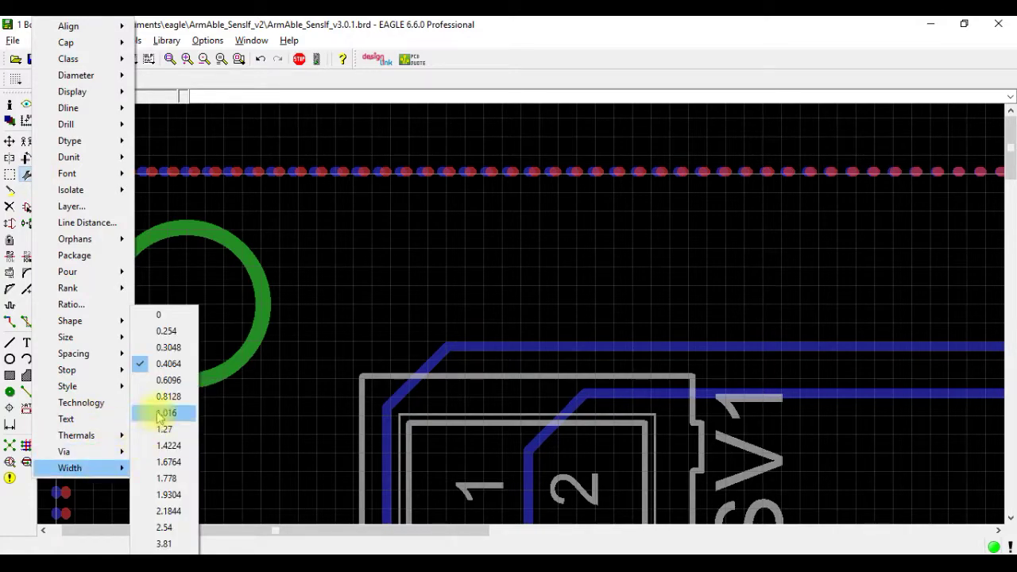
left_click(167, 380)
scroll(155, 291, "down", 5)
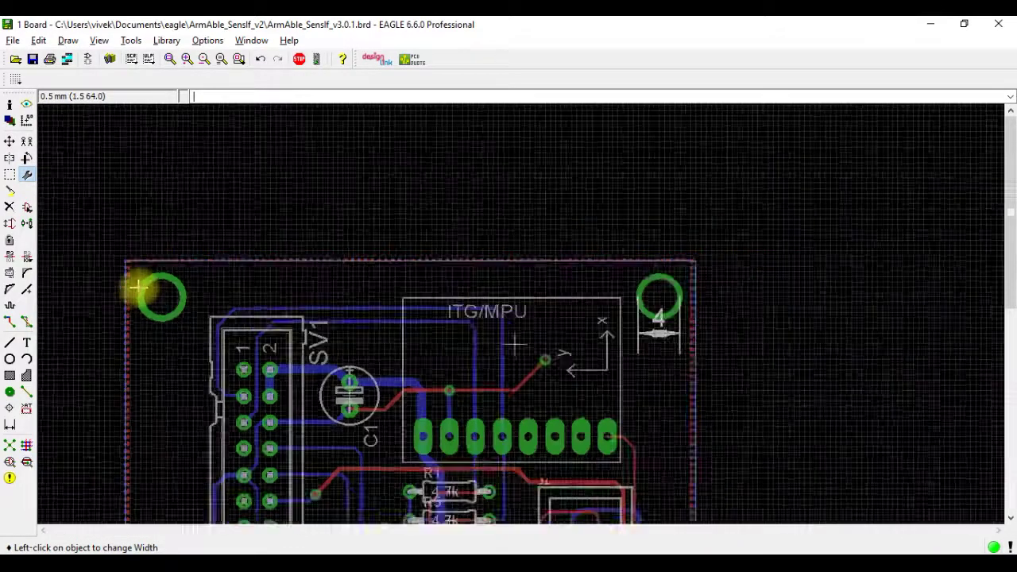
scroll(140, 281, "up", 5)
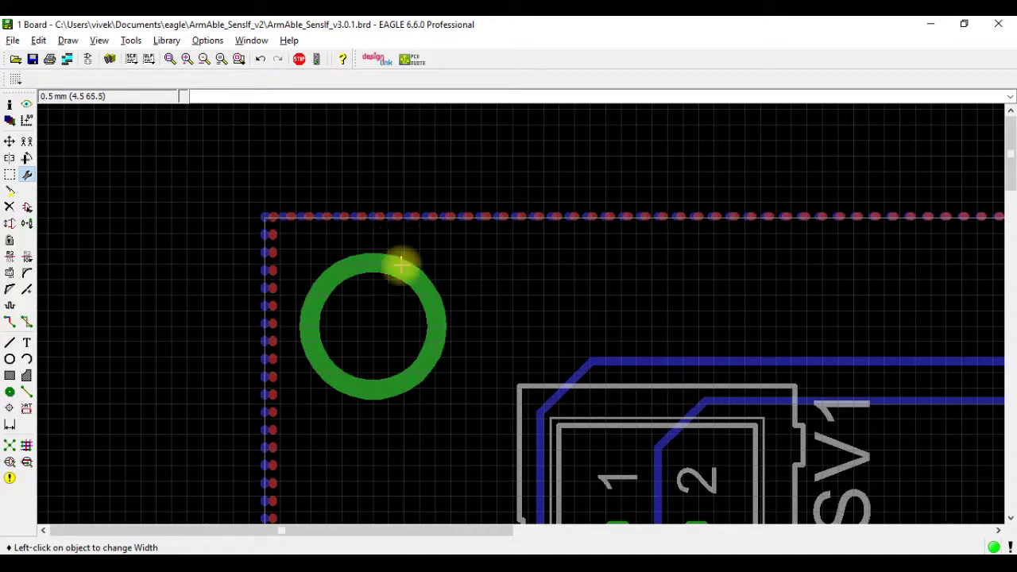